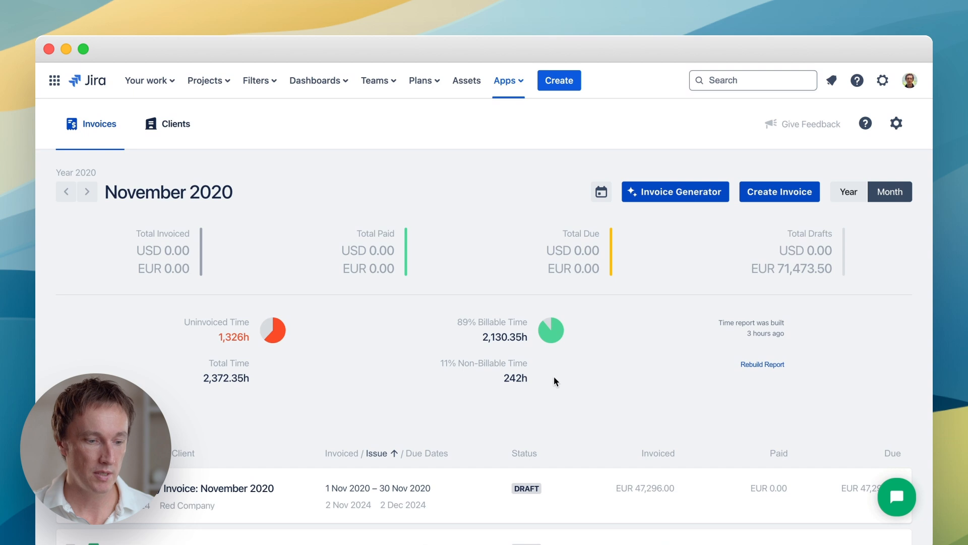
# Step: Review the November 2020 time report and view the uninvoiced time details for the Bitre Labs BPM project
pyautogui.scroll(-15, 647, 336)
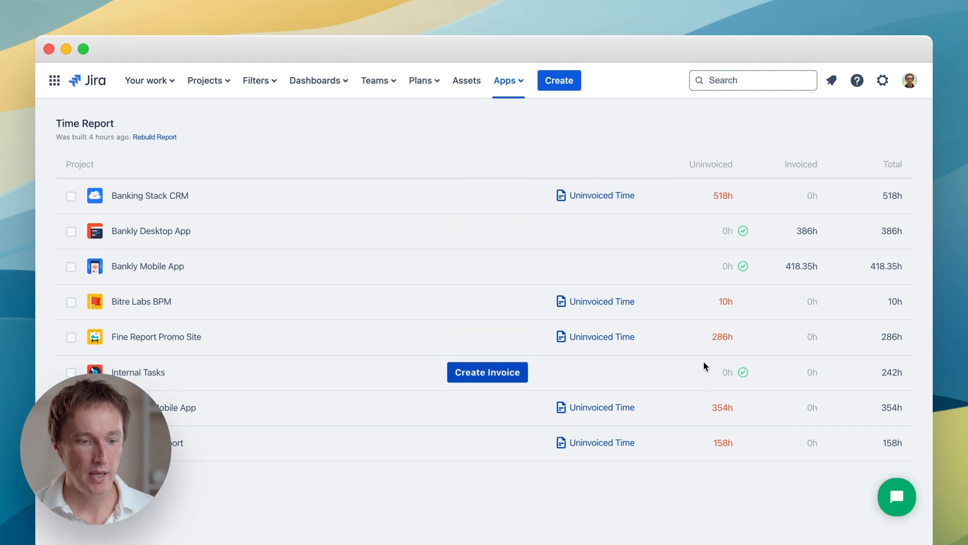
pyautogui.click(614, 302)
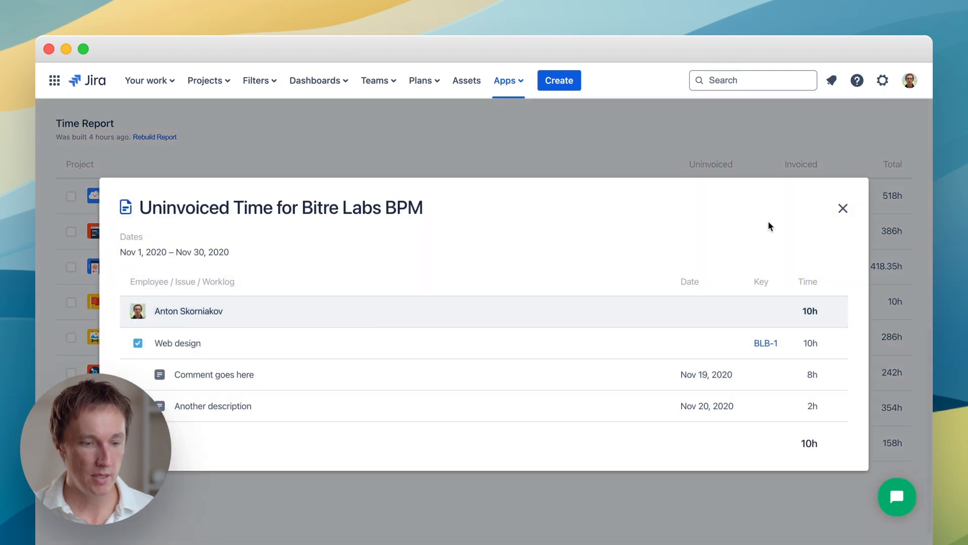
pyautogui.click(845, 208)
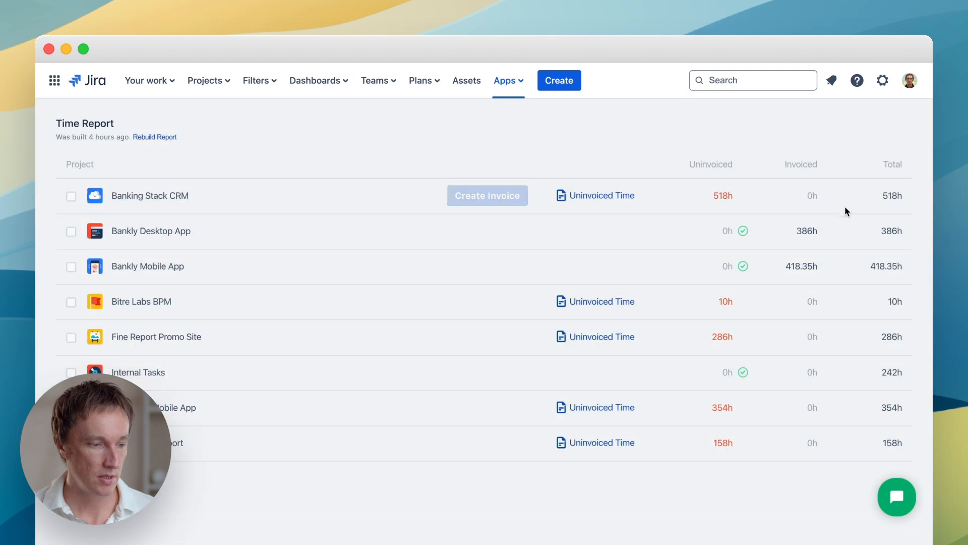
pyautogui.press('Escape')
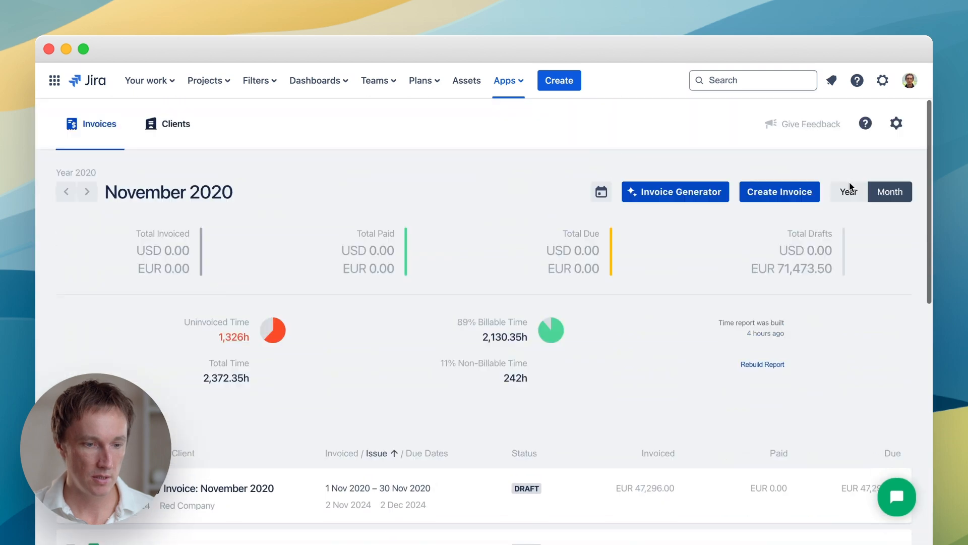
# Step: Review the list of clients, then view the totals and invoices of the client Bankly, Inc
pyautogui.click(176, 123)
pyautogui.scroll(-5, 374, 242)
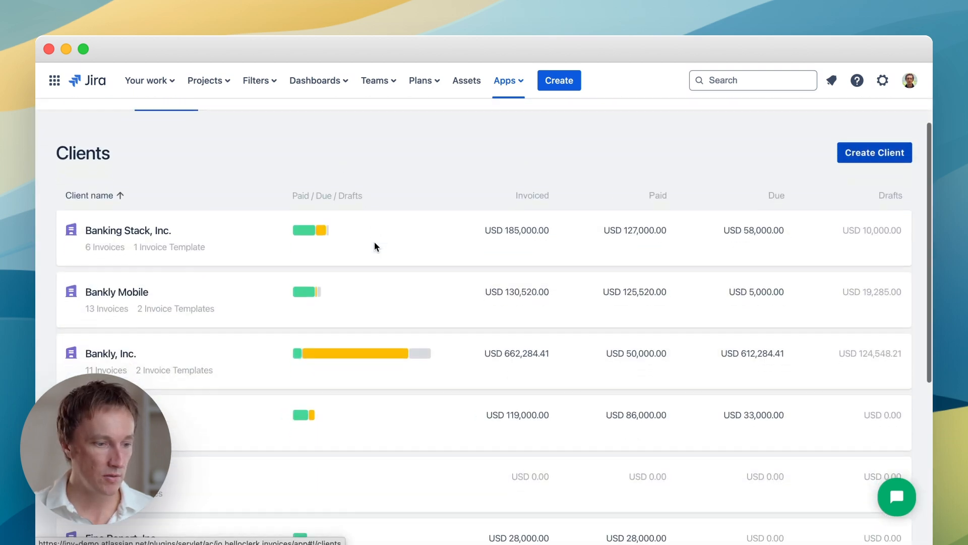
pyautogui.scroll(5, 376, 246)
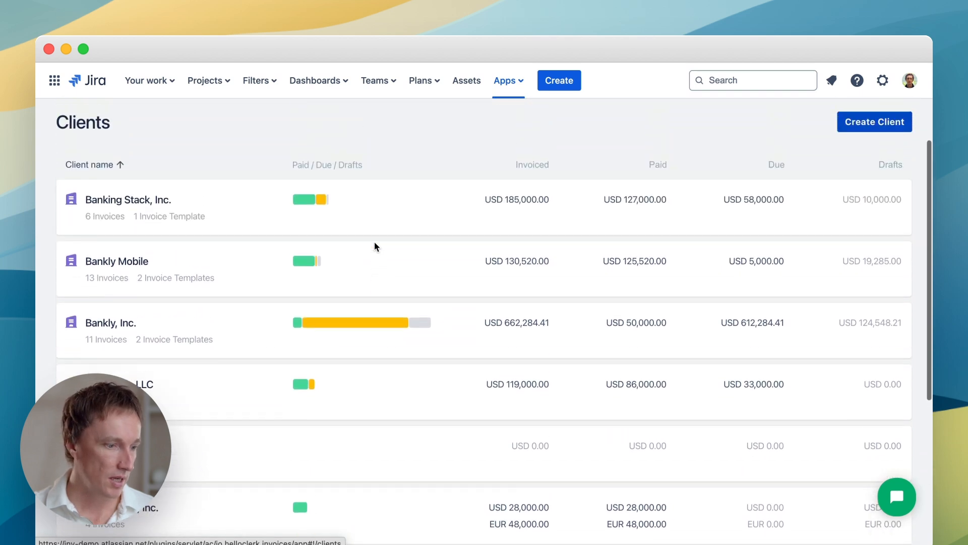
pyautogui.click(192, 386)
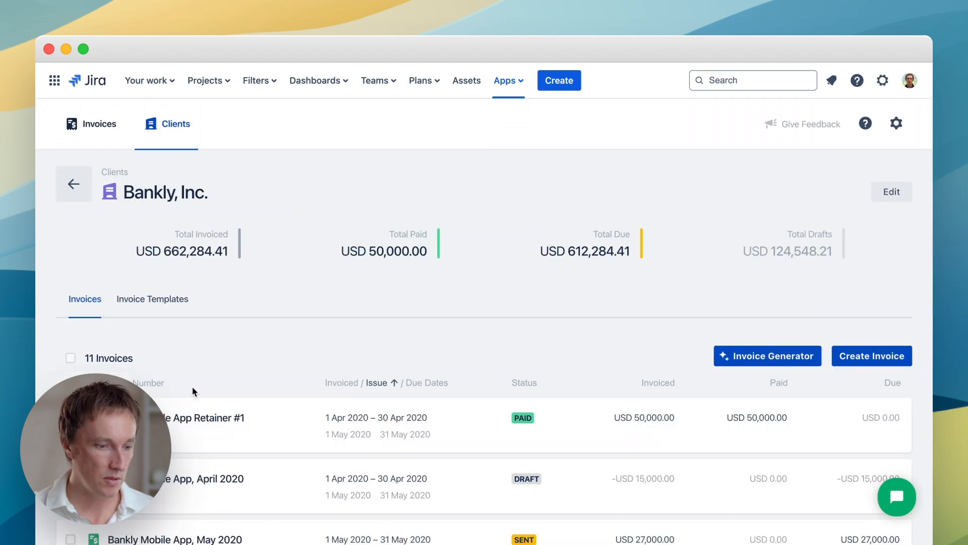
pyautogui.scroll(-6, 413, 325)
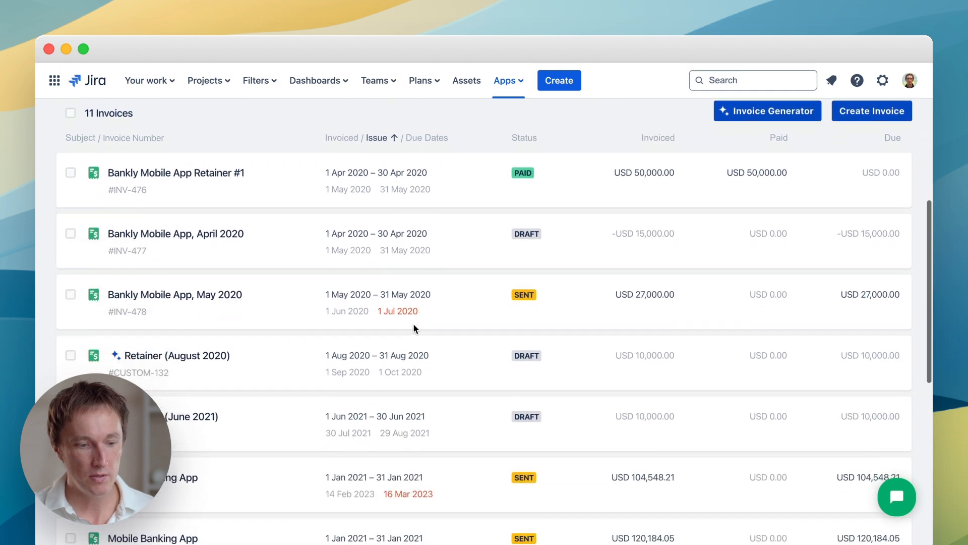
pyautogui.scroll(6, 413, 328)
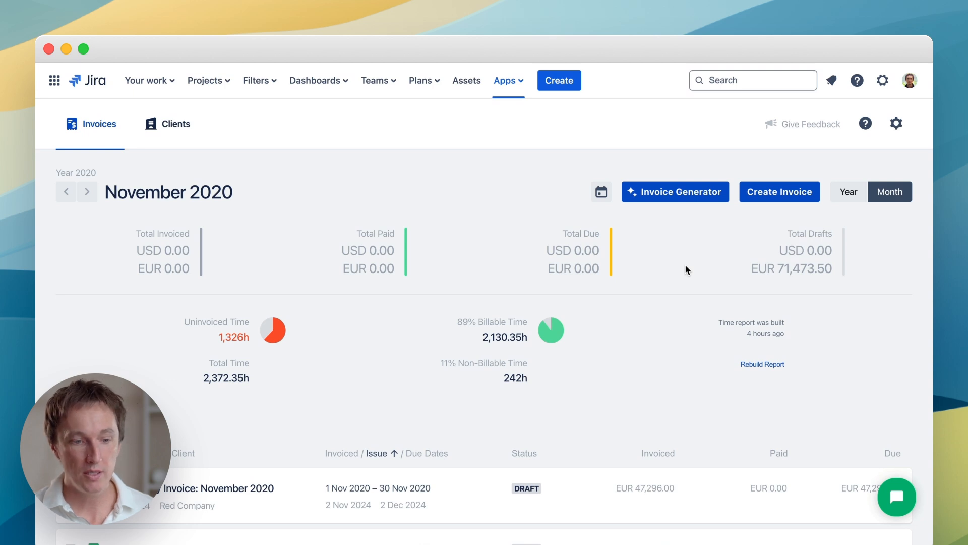
# Step: Start a new invoice for November 2020 and add a fixed price item "Fee" with an amount of USD 1000
pyautogui.click(774, 193)
pyautogui.scroll(-10, 697, 358)
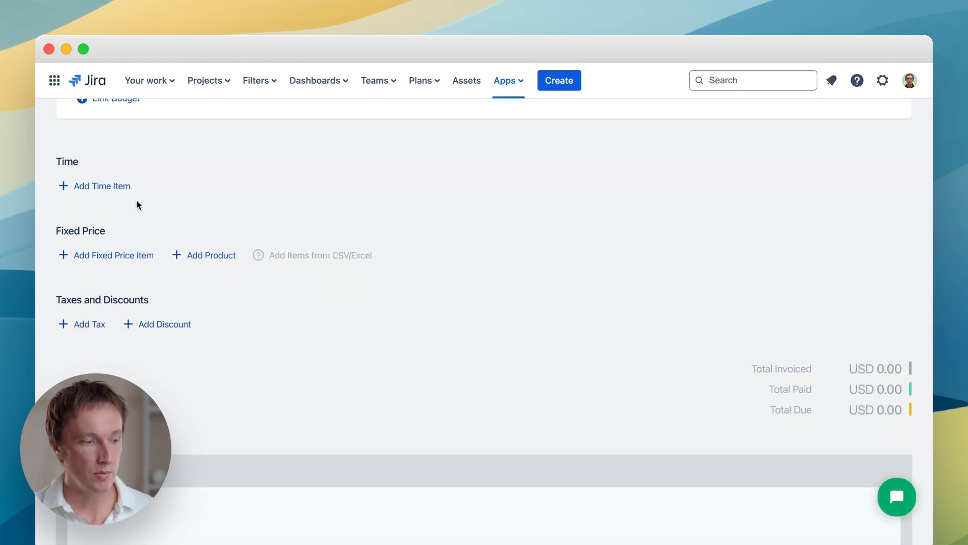
pyautogui.click(112, 255)
pyautogui.write('Fee')
pyautogui.click(873, 301)
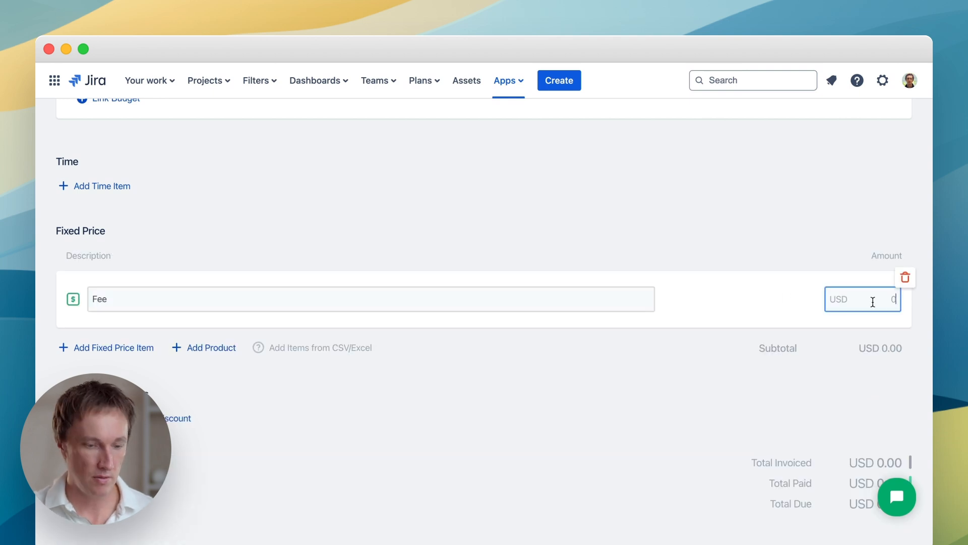
pyautogui.write('1000')
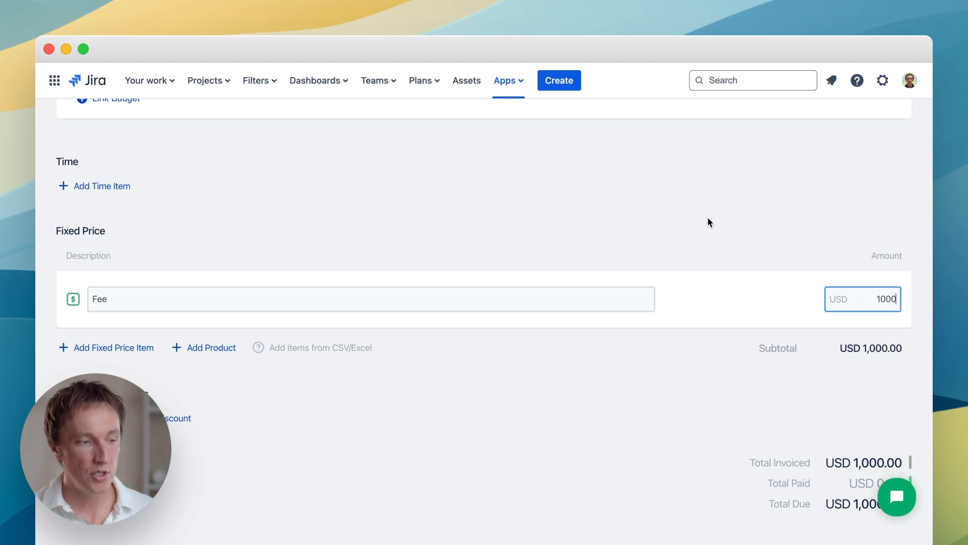
# Step: Add a time item to the invoice and filter its time by the Bankly Mobile App project
pyautogui.click(116, 186)
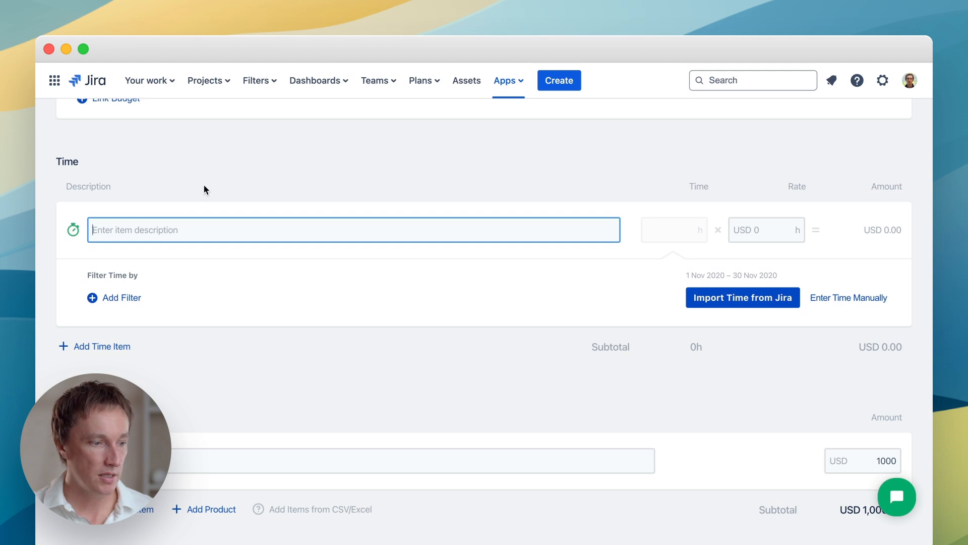
pyautogui.click(130, 298)
pyautogui.scroll(-3, 197, 257)
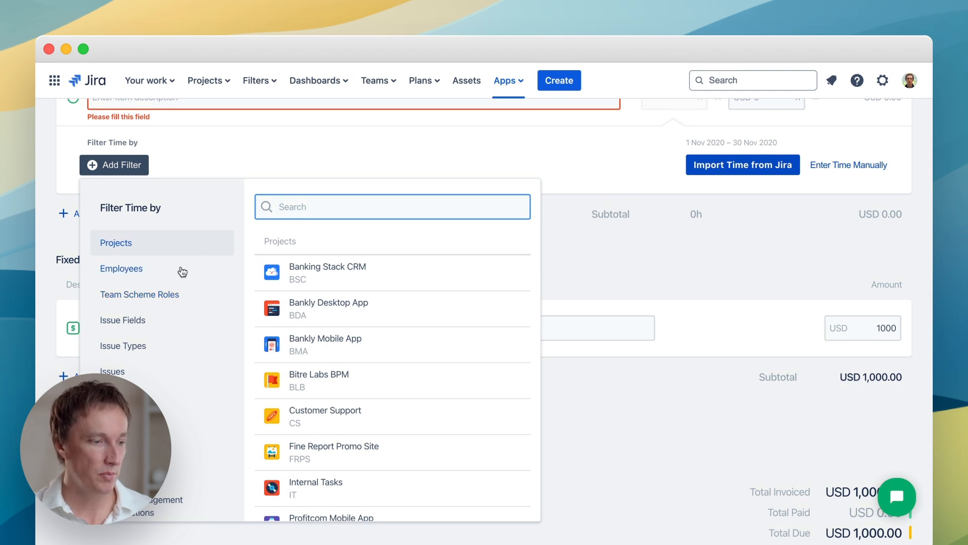
pyautogui.click(142, 322)
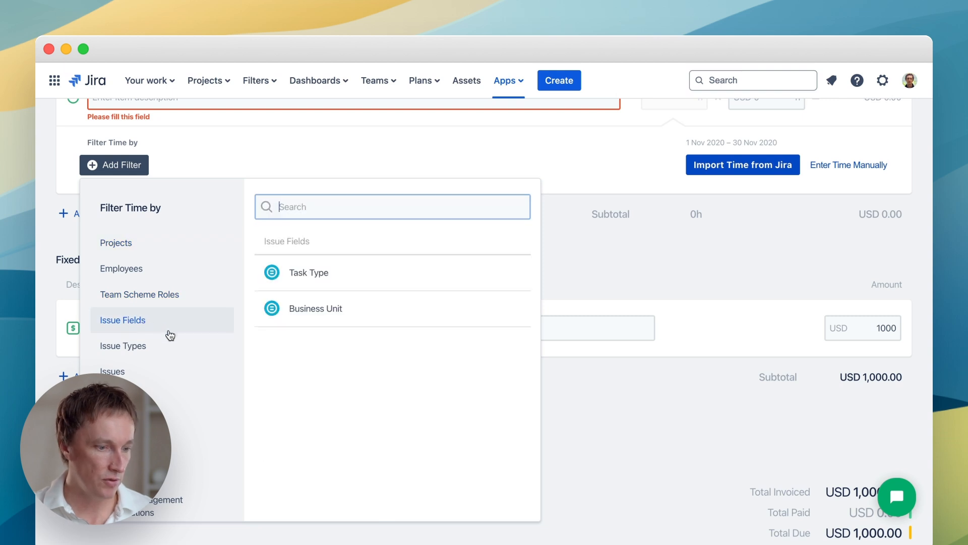
pyautogui.scroll(-4, 167, 333)
pyautogui.click(150, 500)
pyautogui.scroll(4, 167, 312)
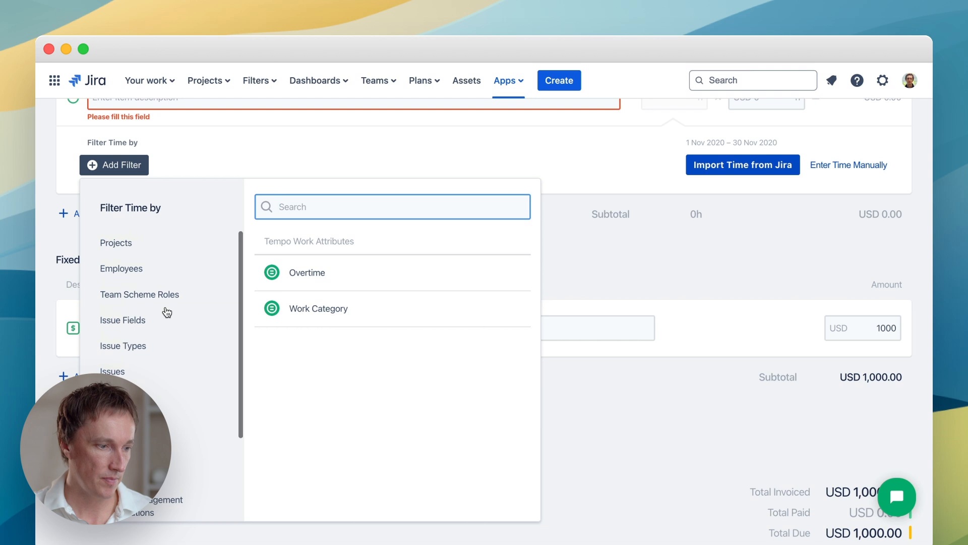
pyautogui.click(127, 248)
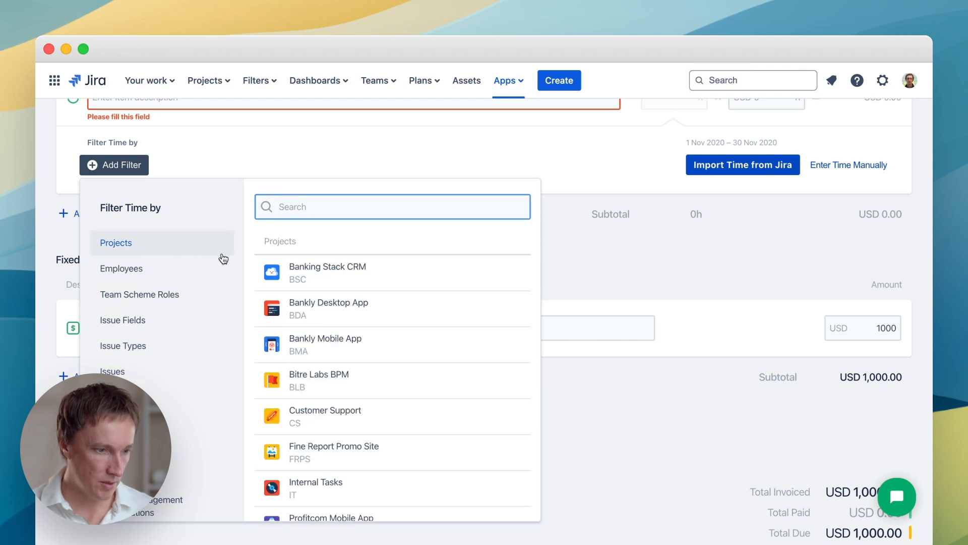
pyautogui.click(372, 346)
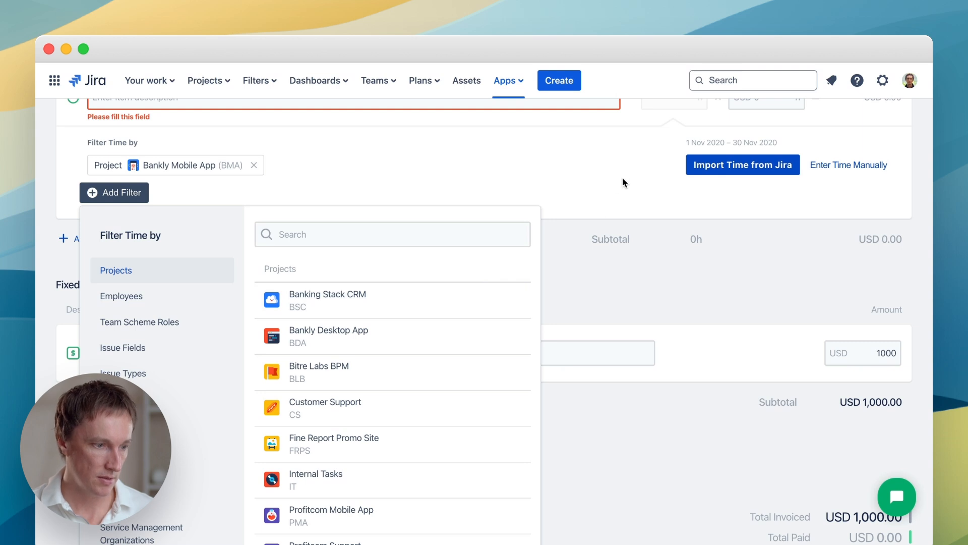
pyautogui.click(622, 182)
pyautogui.scroll(3, 622, 182)
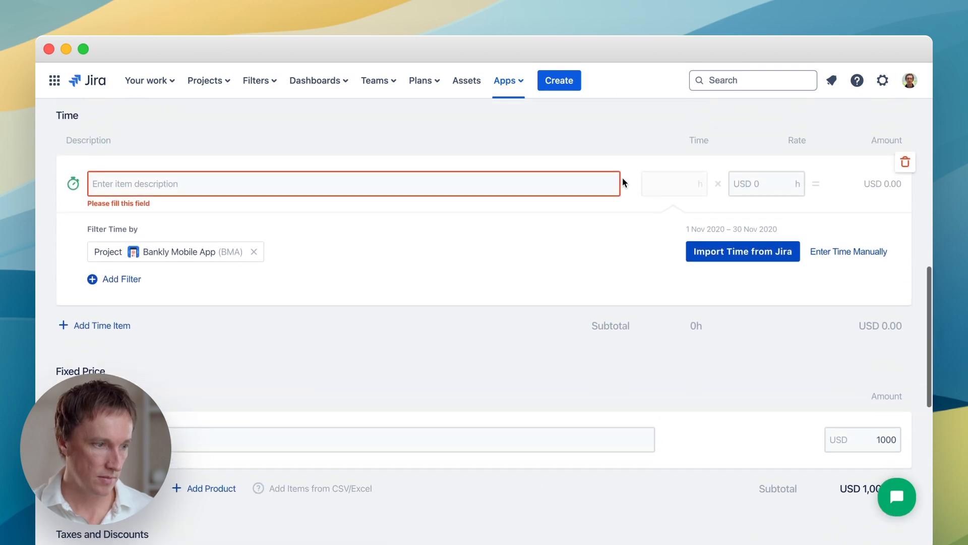
# Step: Describe the time item as "Dev" and import its logged time from Jira
pyautogui.click(566, 184)
pyautogui.write('Dev')
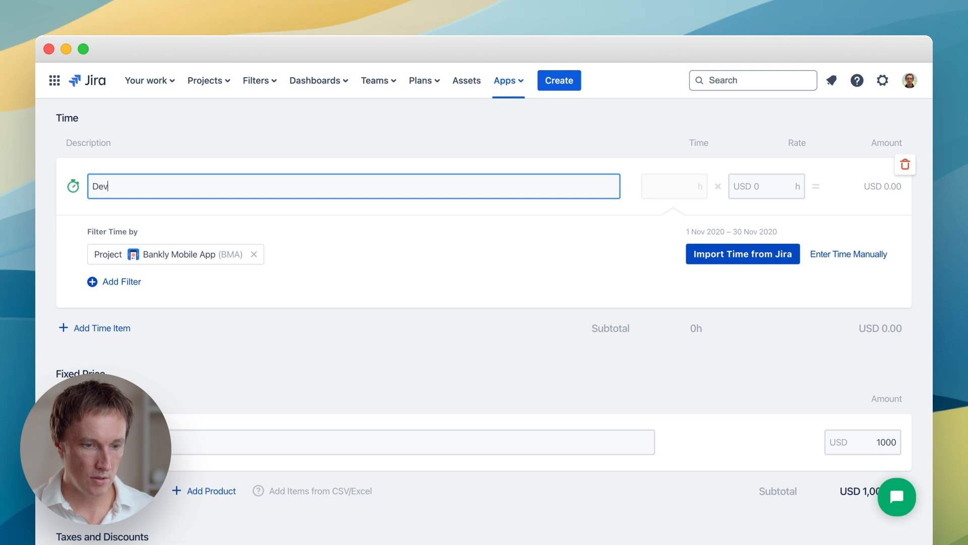
pyautogui.click(716, 254)
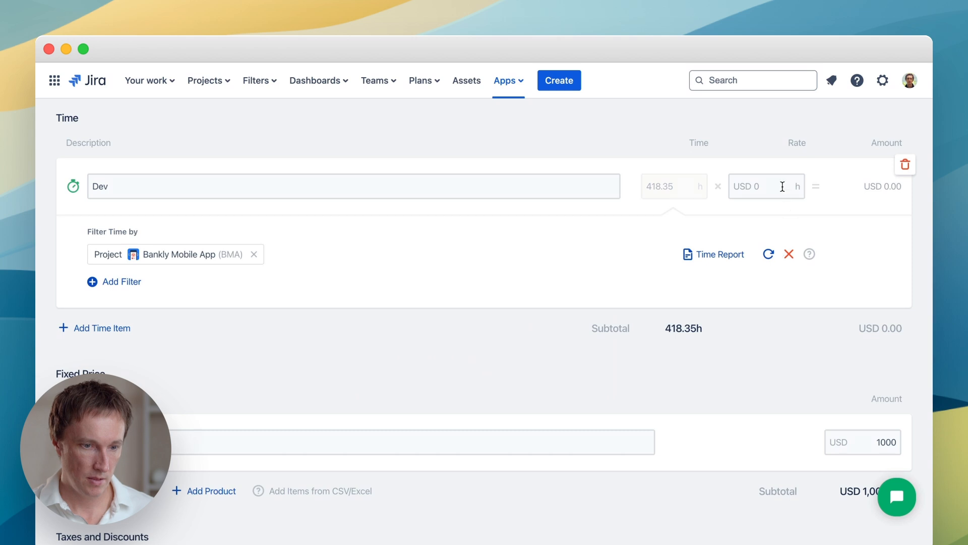
# Step: Set the time item's hourly rate to USD 50 and save the invoice
pyautogui.click(781, 186)
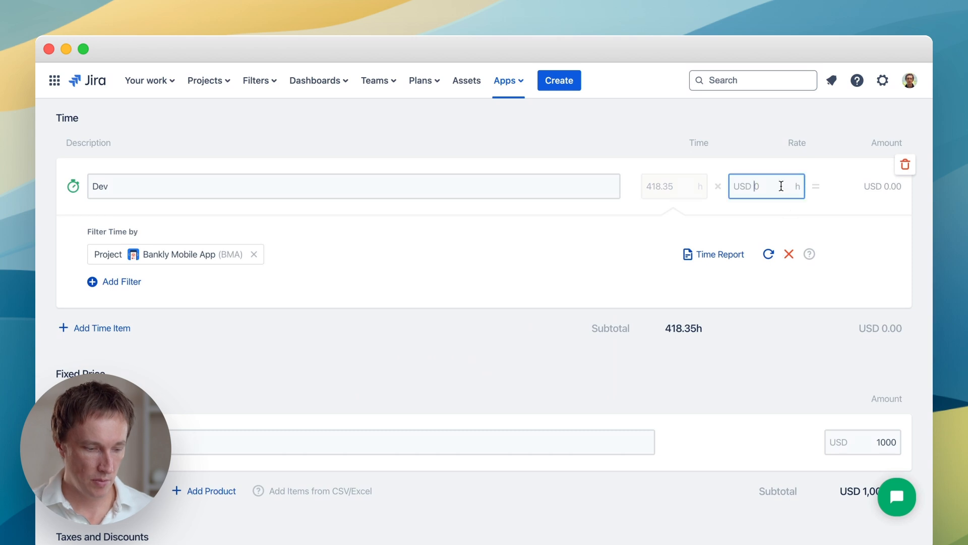
pyautogui.write('50')
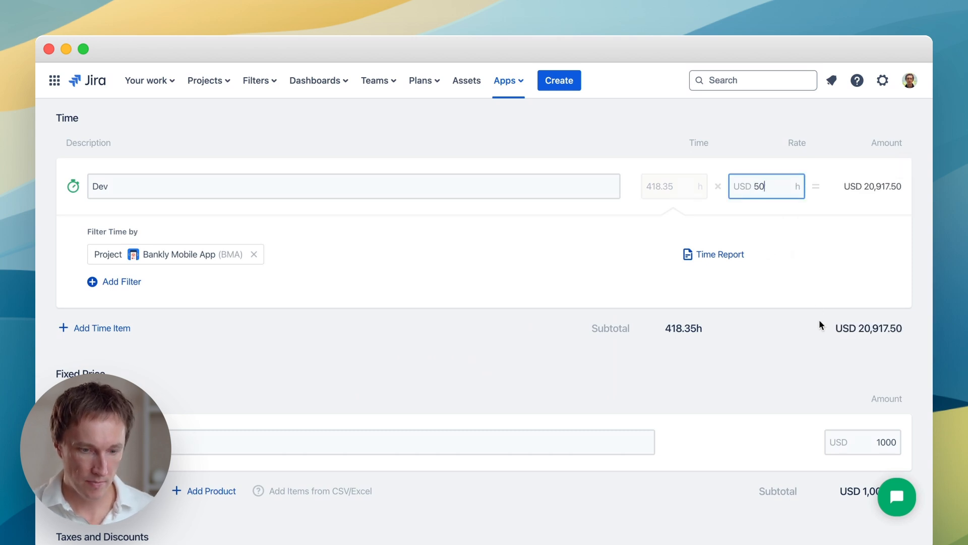
pyautogui.scroll(-10, 819, 323)
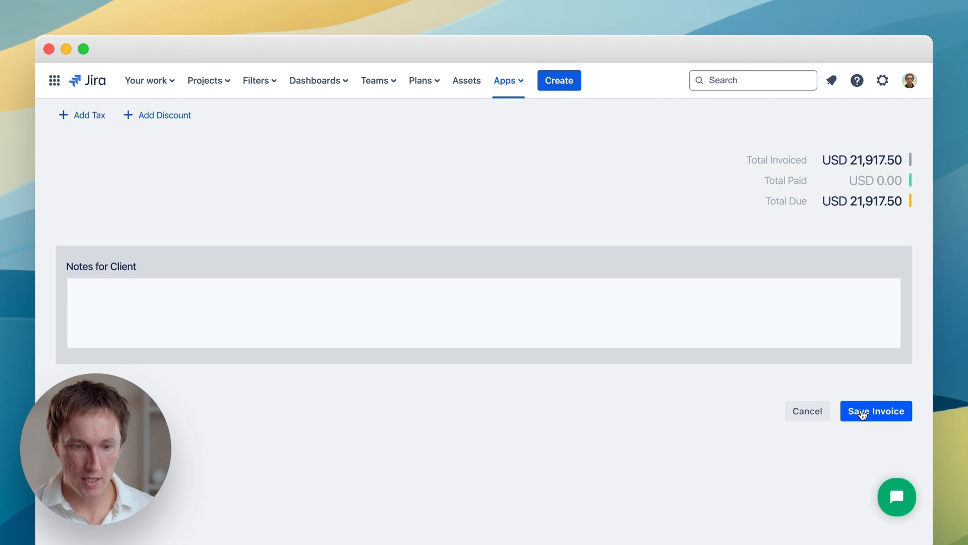
pyautogui.click(868, 411)
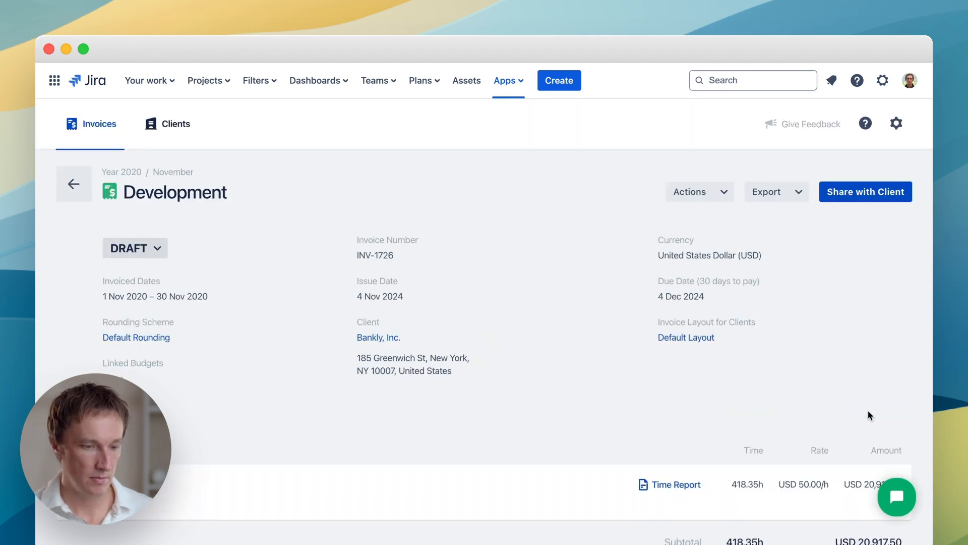
# Step: Open Bankly, Inc.'s Monthly Support Extra Hours invoice template and examine its time item, time filters and fixed price discount
pyautogui.click(177, 172)
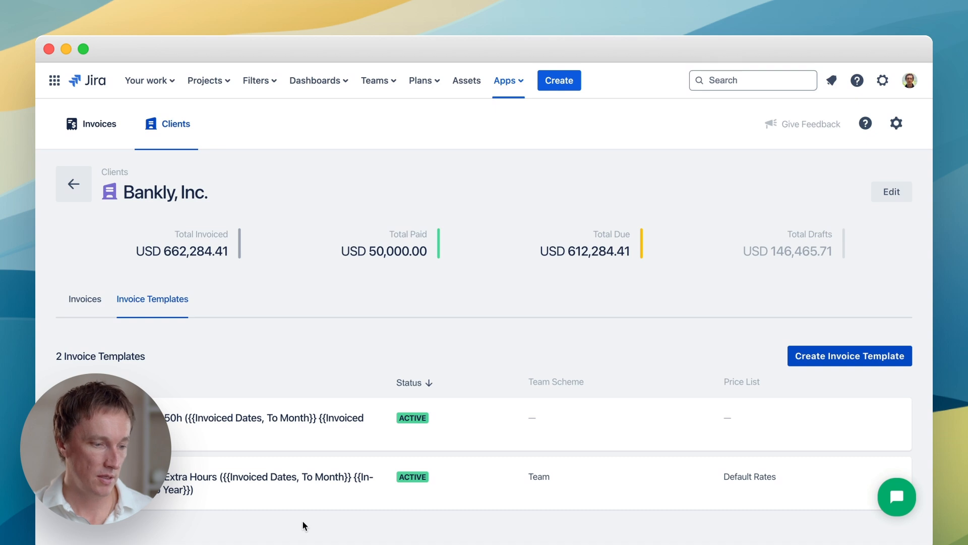
pyautogui.click(306, 499)
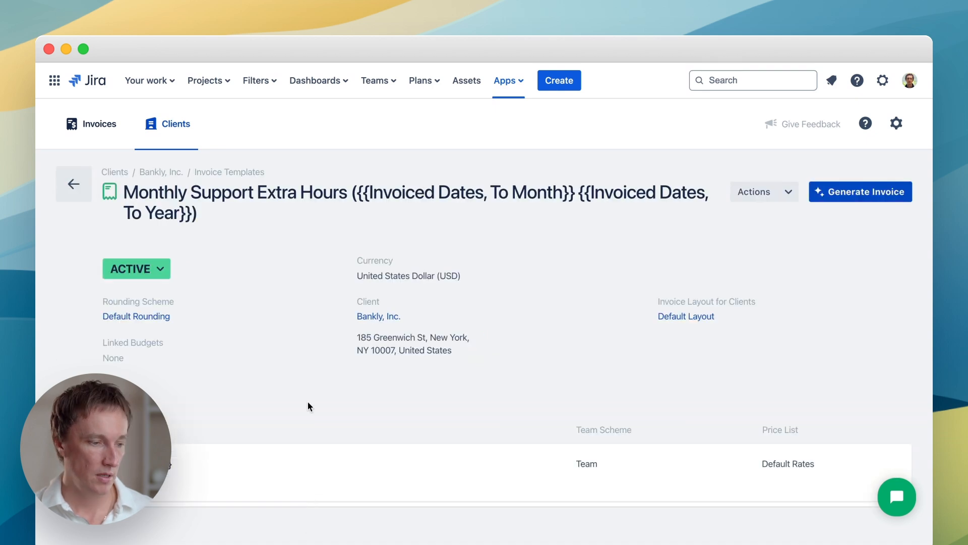
pyautogui.scroll(-3, 307, 402)
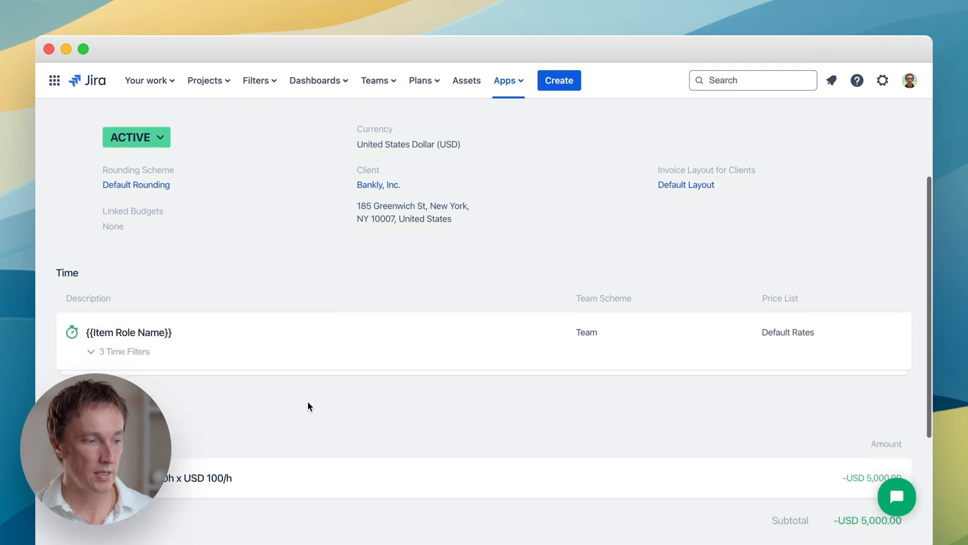
pyautogui.click(146, 349)
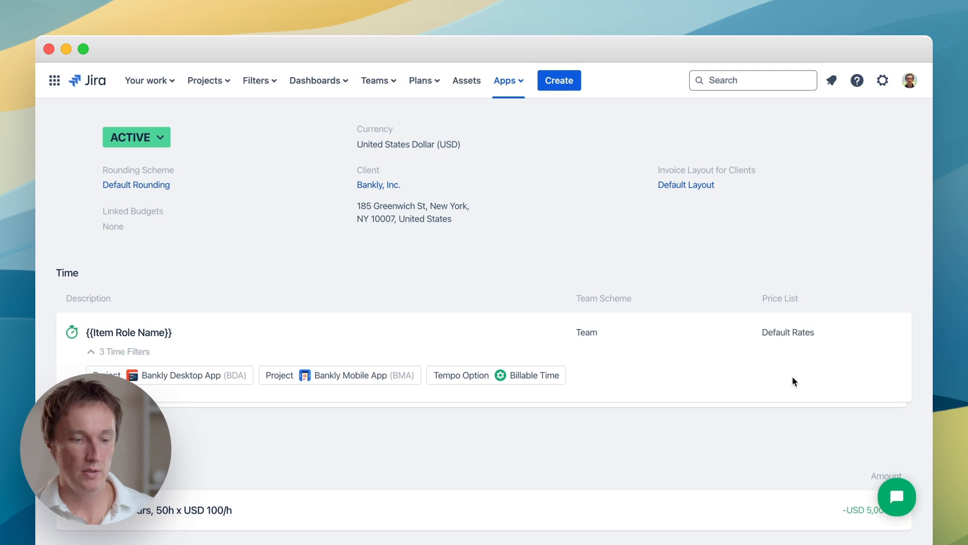
pyautogui.scroll(3, 634, 478)
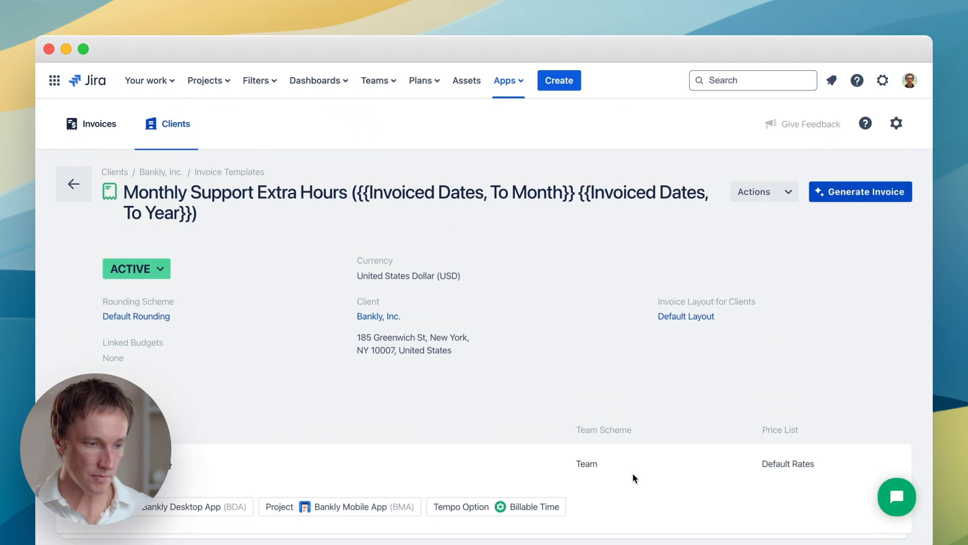
# Step: Open the Invoice Generator for November 2020 and review the client invoice templates selected for generation
pyautogui.click(102, 127)
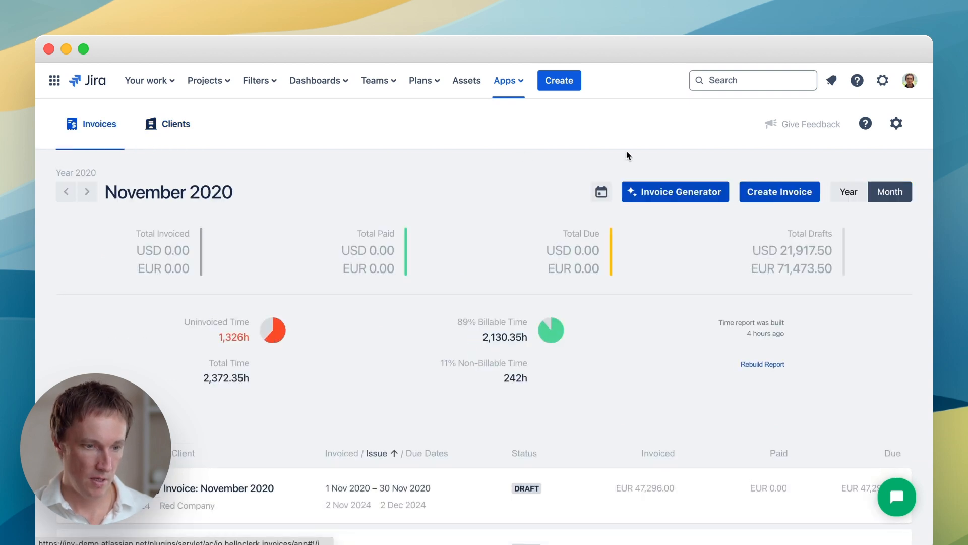
pyautogui.click(691, 190)
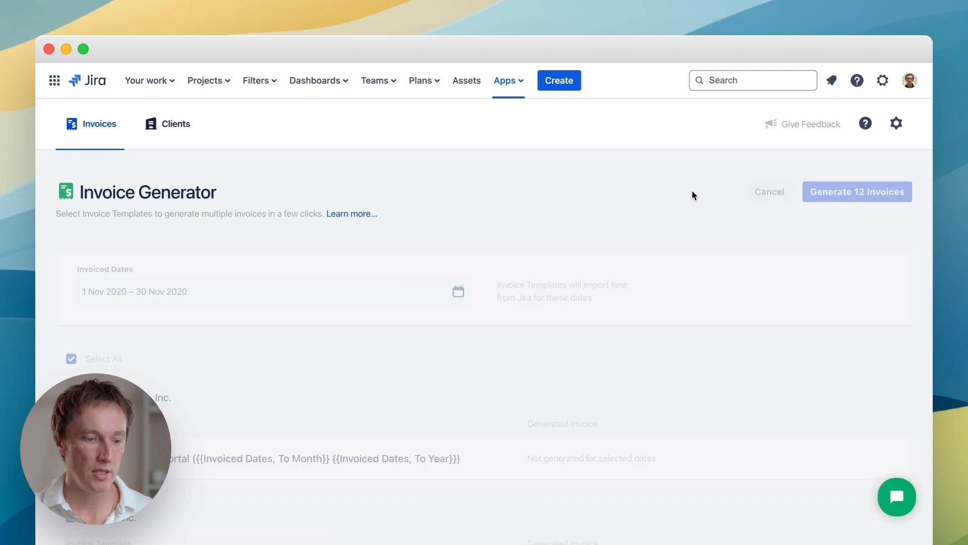
pyautogui.scroll(-5, 618, 328)
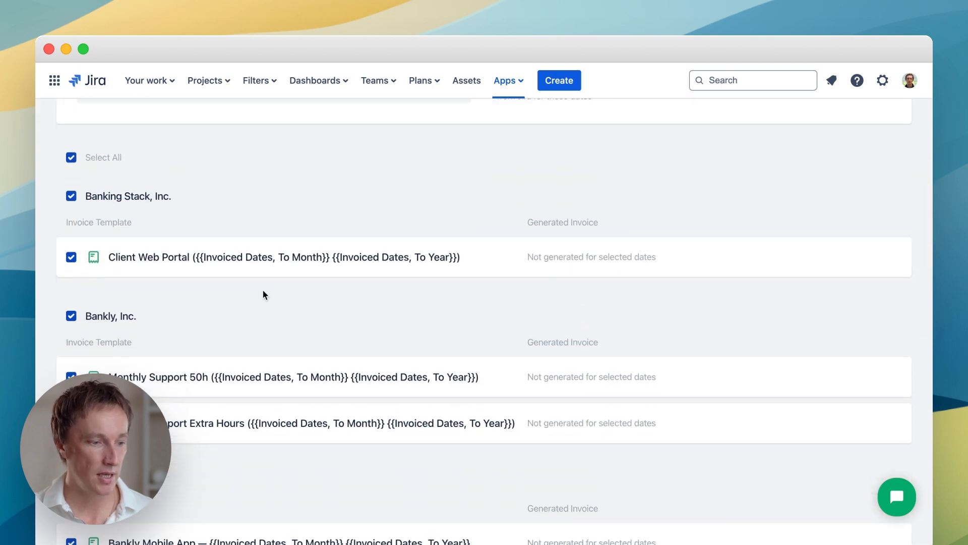
pyautogui.scroll(-3, 262, 289)
pyautogui.scroll(8, 333, 349)
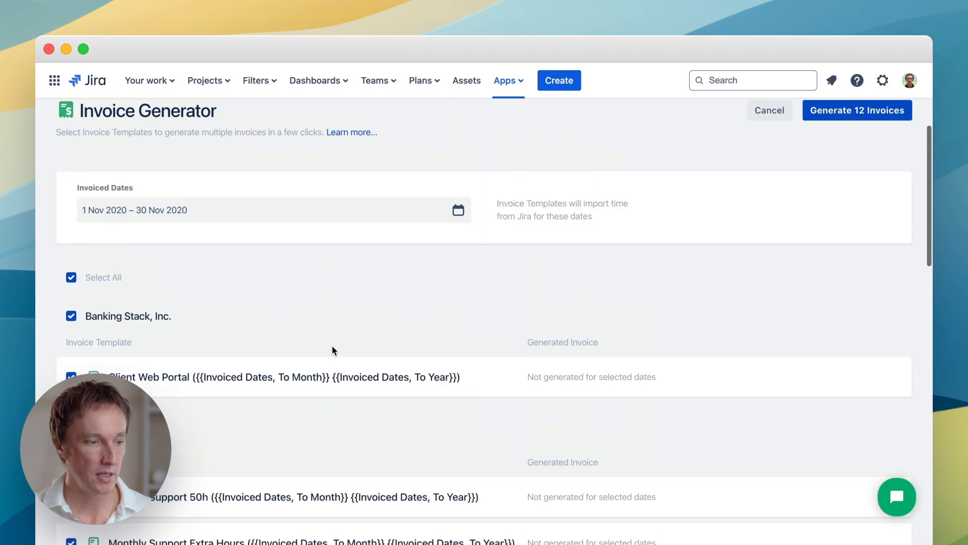
# Step: Examine the generator's invoiced dates calendar and preset ranges, and close it without changing the dates
pyautogui.click(352, 299)
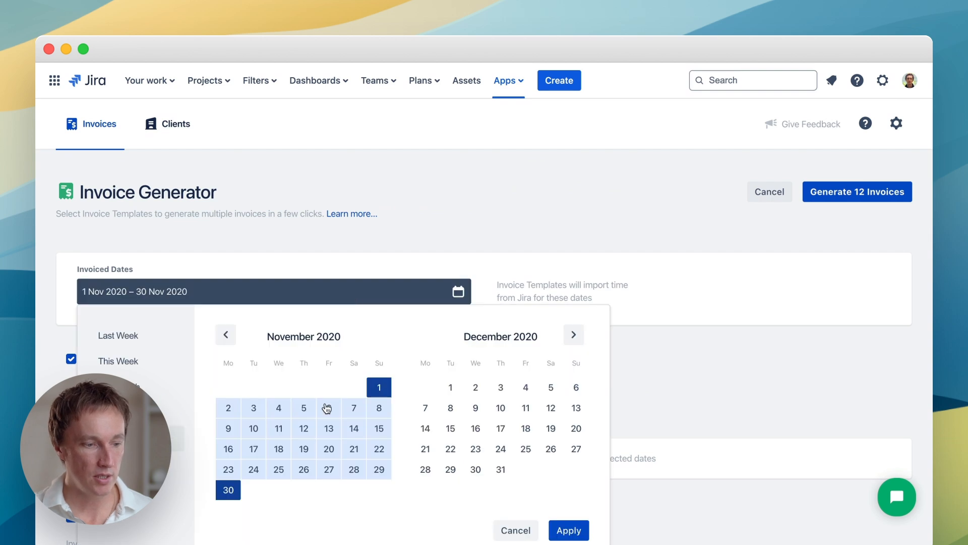
pyautogui.scroll(-1, 327, 407)
pyautogui.scroll(-2, 326, 407)
pyautogui.click(510, 423)
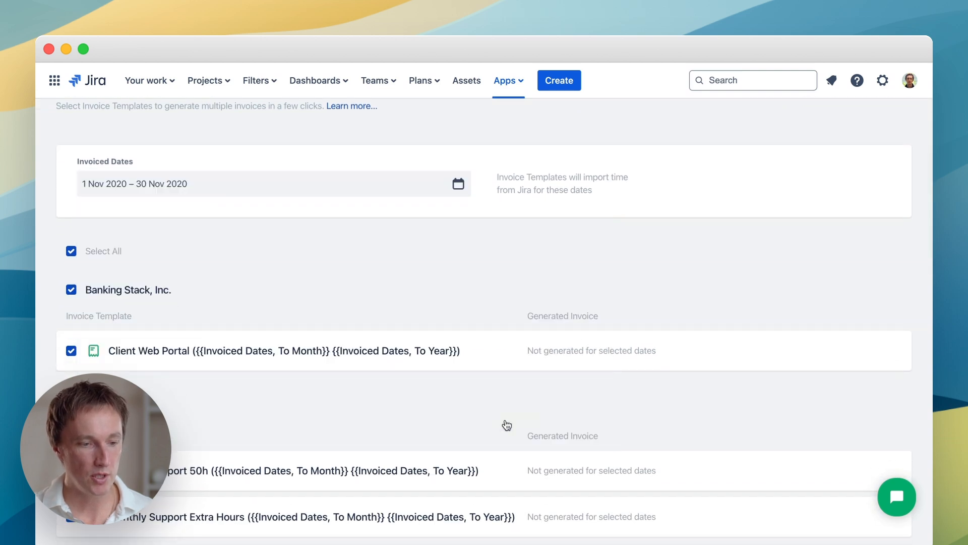
pyautogui.scroll(3, 709, 278)
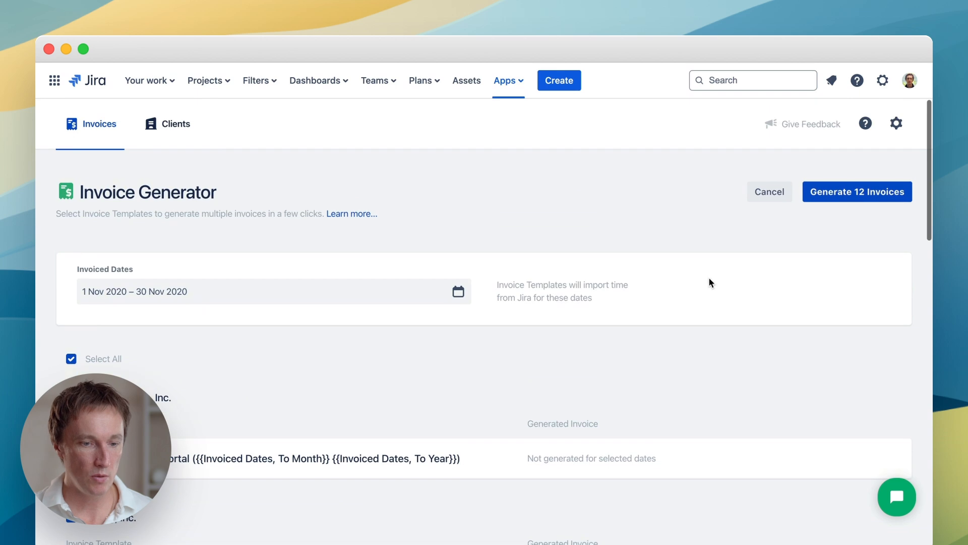
# Step: Generate invoices from all selected templates for 1 Nov – 30 Nov 2020, review each template's result and close the generator
pyautogui.click(881, 196)
pyautogui.scroll(-5, 664, 365)
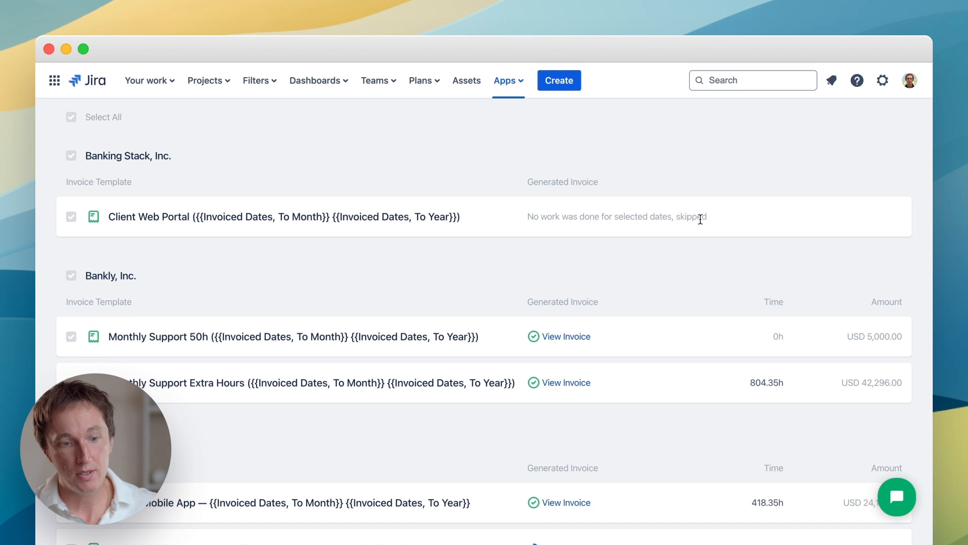
pyautogui.scroll(-3, 630, 303)
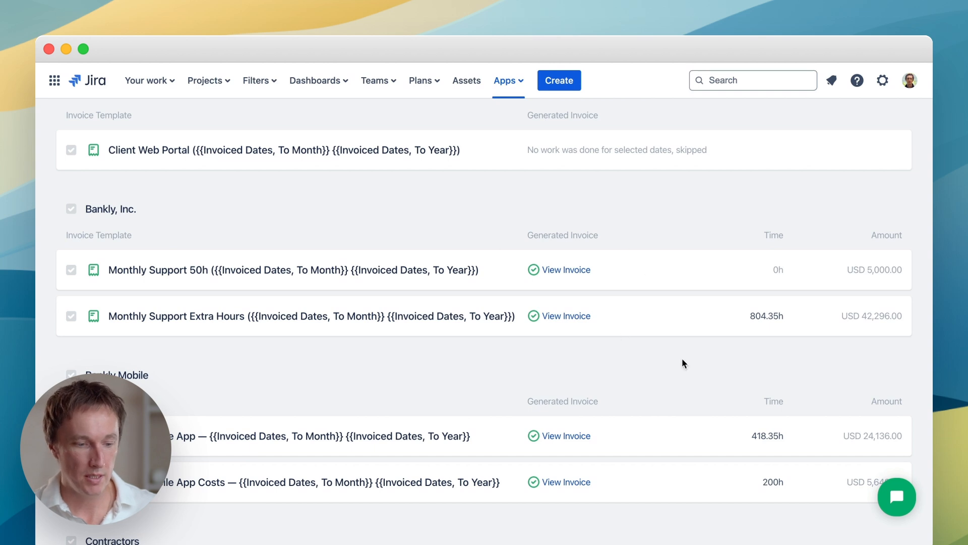
pyautogui.scroll(-12, 682, 359)
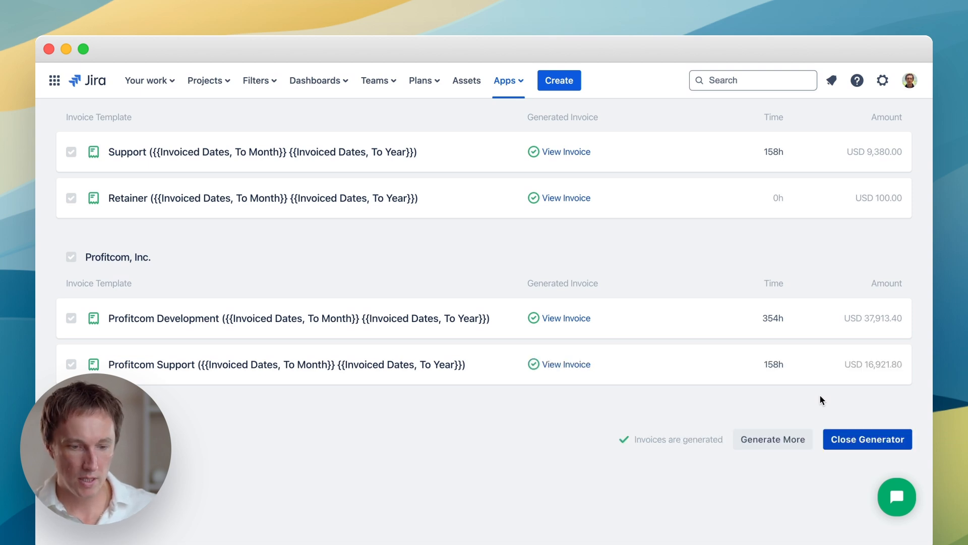
pyautogui.click(876, 441)
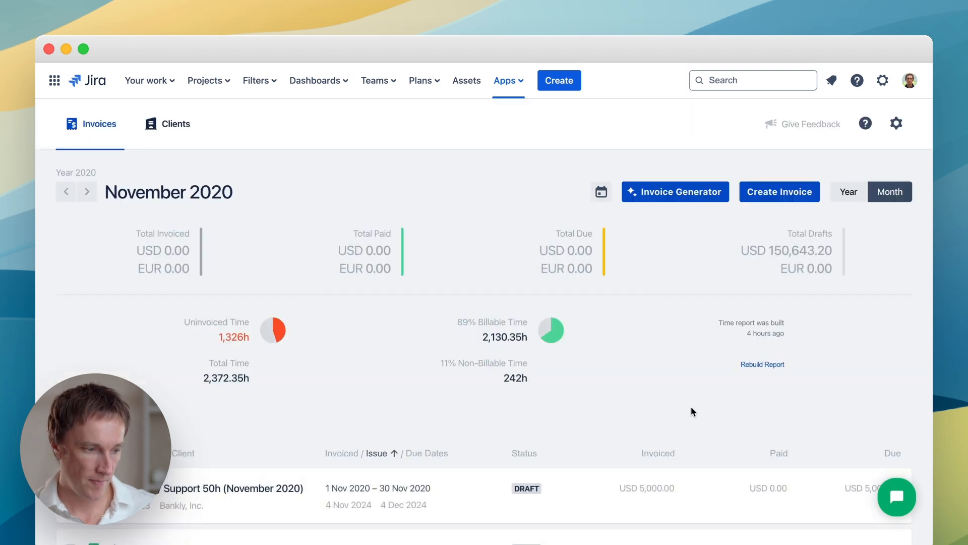
# Step: Examine the November 2020 list of generated draft invoices and the month's invoicing and time totals
pyautogui.scroll(-7, 692, 412)
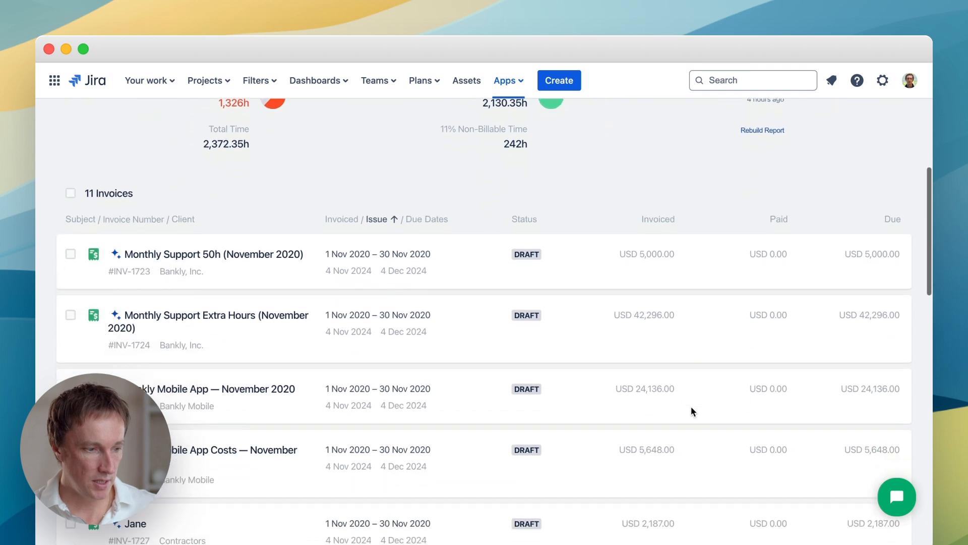
pyautogui.scroll(-3, 691, 407)
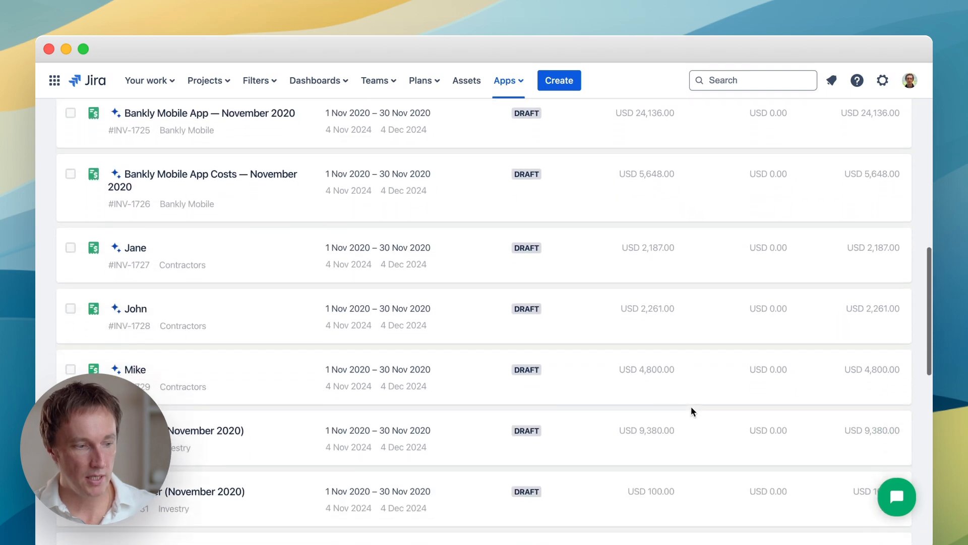
pyautogui.scroll(3, 691, 406)
pyautogui.scroll(6, 691, 407)
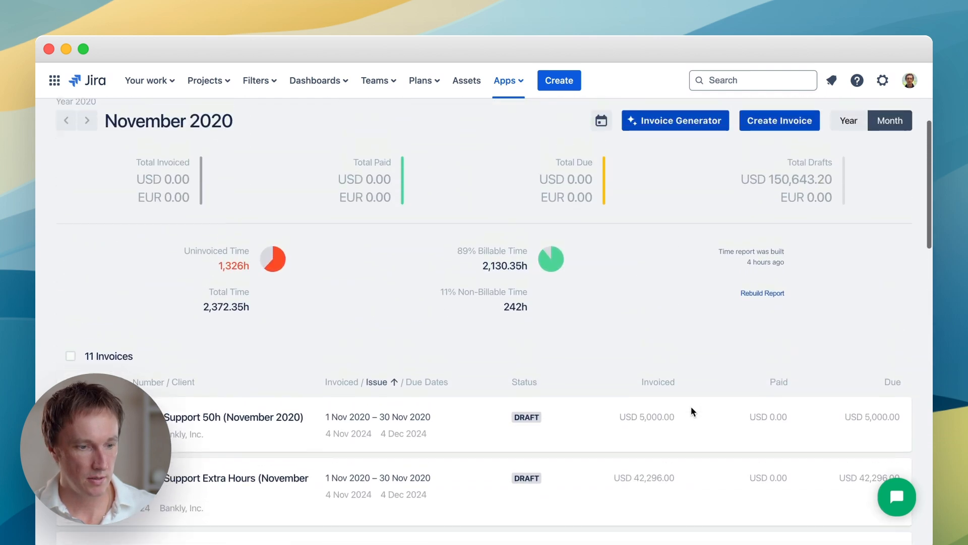
pyautogui.scroll(-2, 634, 399)
pyautogui.scroll(-1, 633, 399)
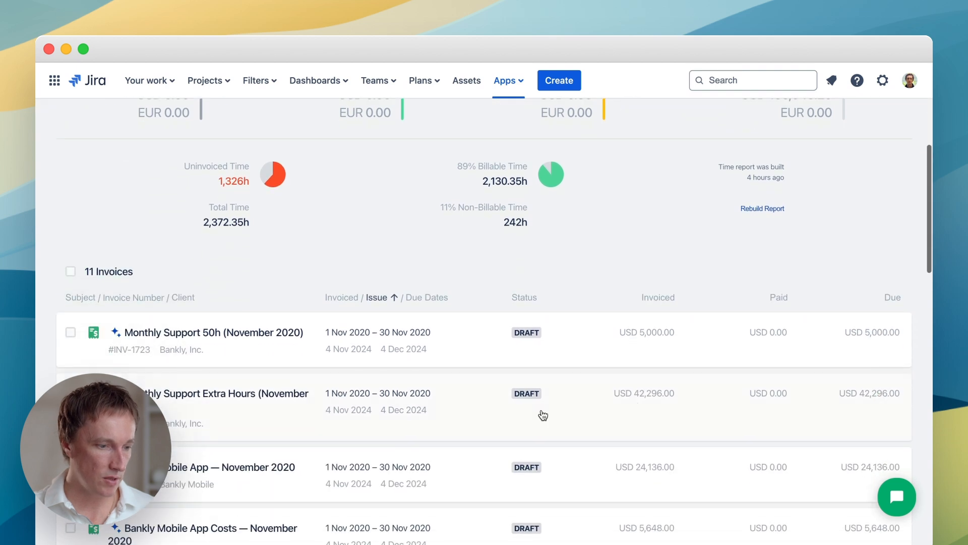
# Step: Open Bankly, Inc.'s Monthly Support Extra Hours (November 2020) invoice and review its time items by role
pyautogui.click(285, 415)
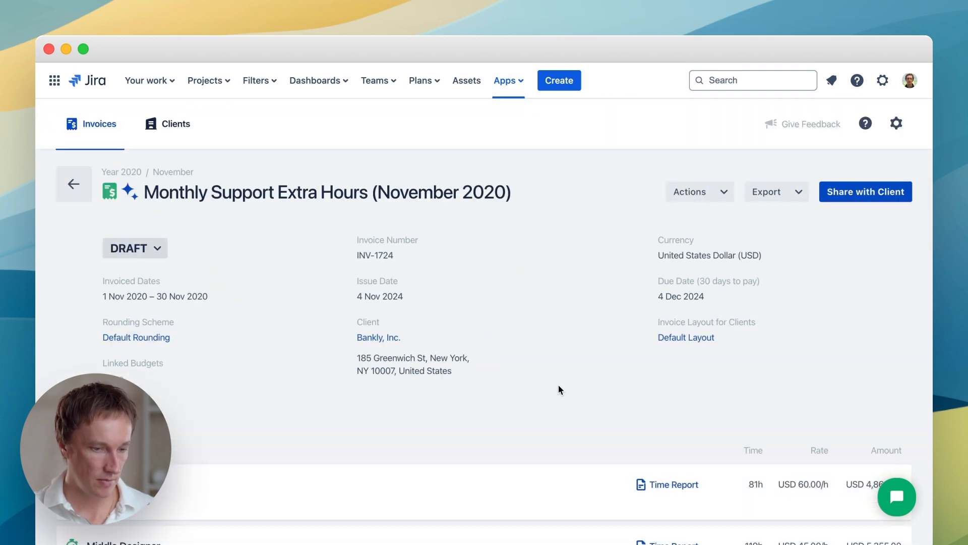
pyautogui.scroll(-1, 546, 392)
pyautogui.scroll(-1, 545, 391)
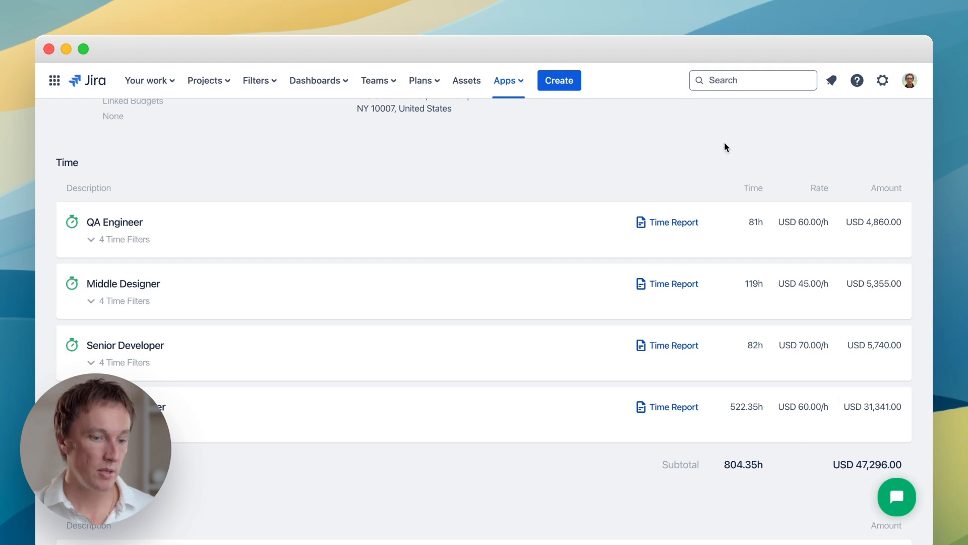
# Step: Examine the Middle Designer time report with its issues and worklogs, and close the report
pyautogui.click(676, 284)
pyautogui.scroll(-3, 586, 364)
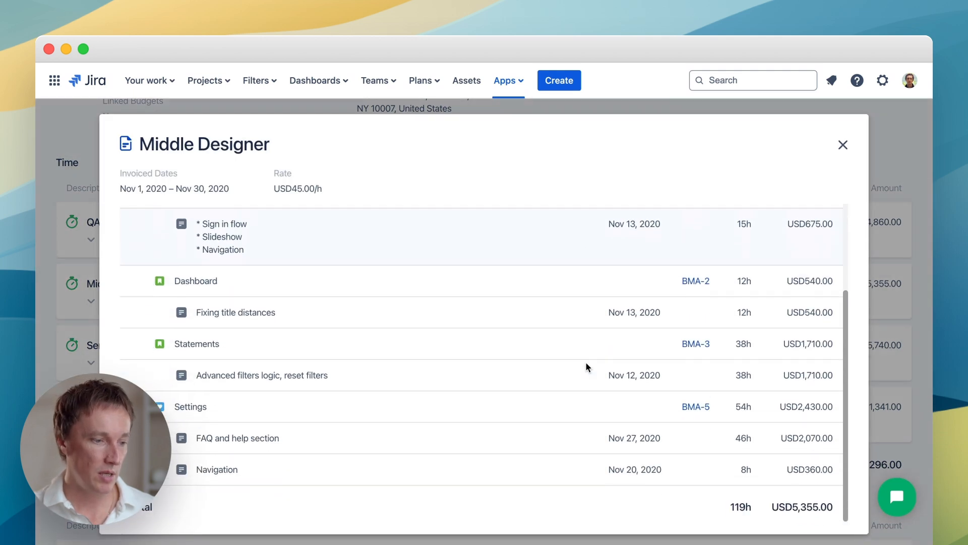
pyautogui.scroll(3, 586, 361)
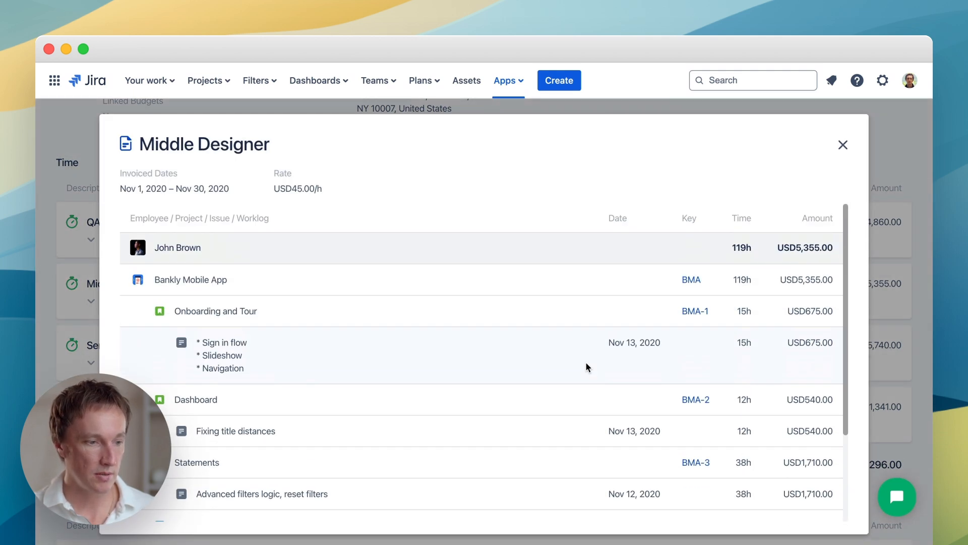
pyautogui.click(841, 148)
pyautogui.scroll(5, 832, 217)
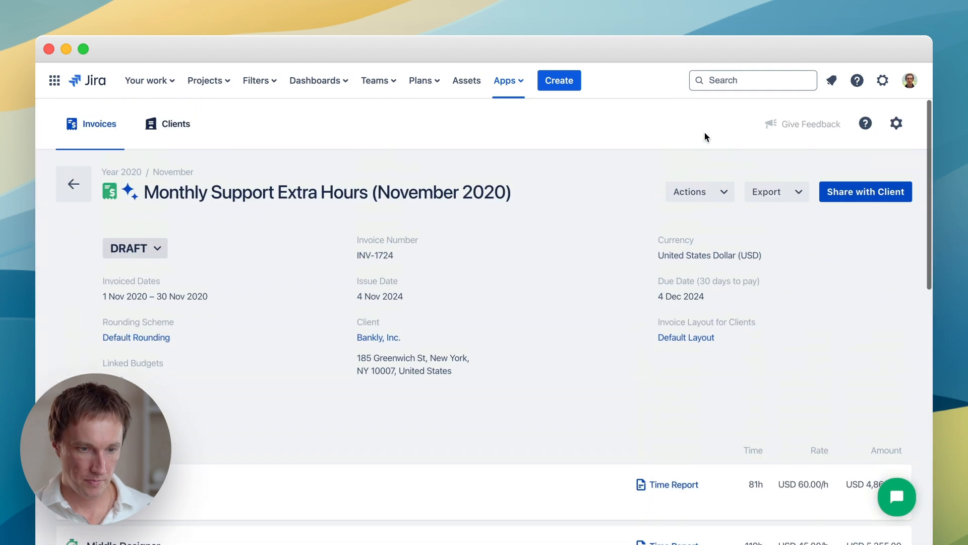
# Step: View the invoice's PDF and CSV export options and enable the secret public link for the client
pyautogui.click(795, 201)
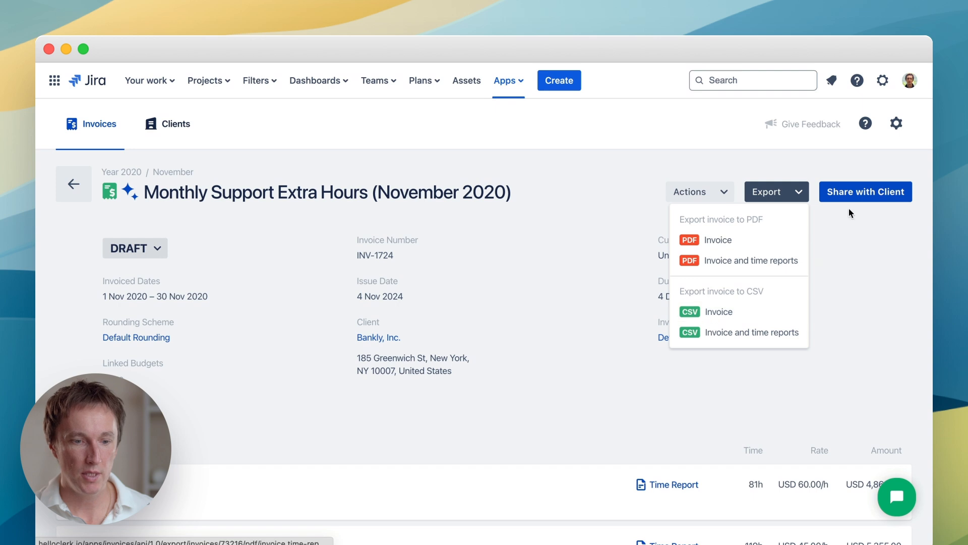
pyautogui.click(857, 192)
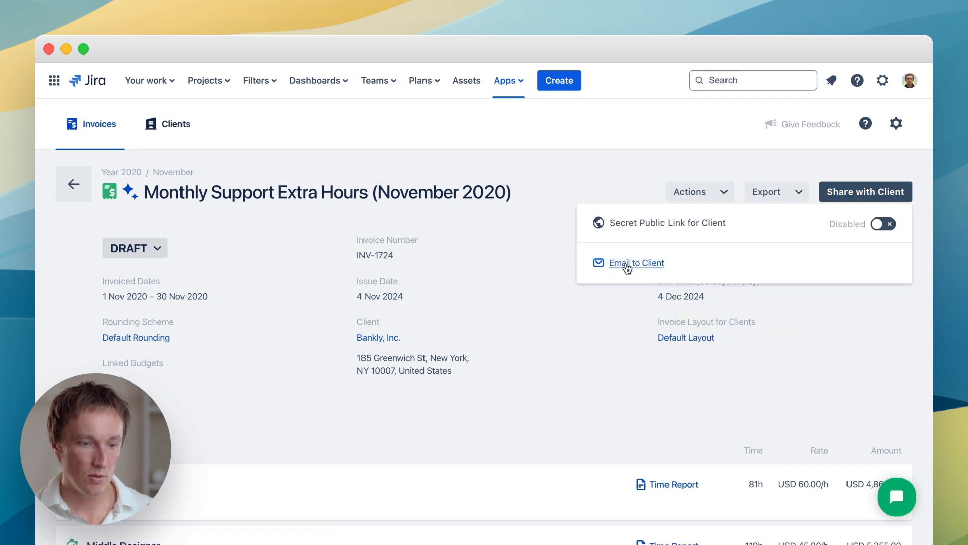
pyautogui.click(883, 224)
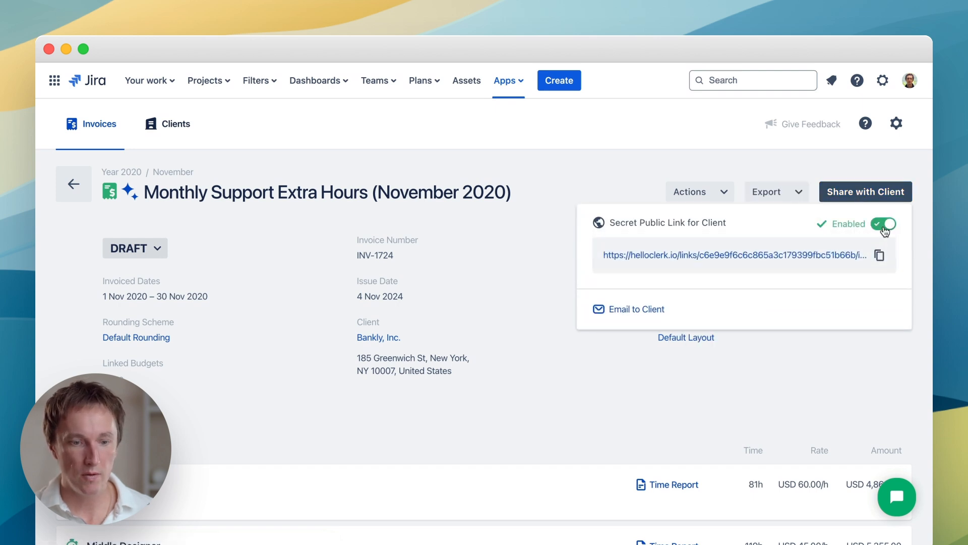
# Step: Open the invoice's public link and examine the client-facing invoice page
pyautogui.click(791, 256)
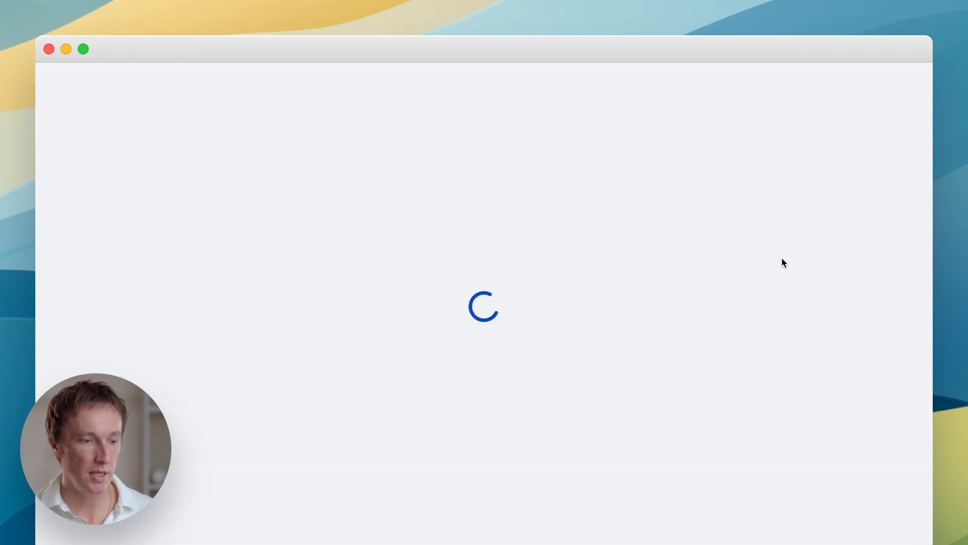
pyautogui.scroll(-10, 765, 308)
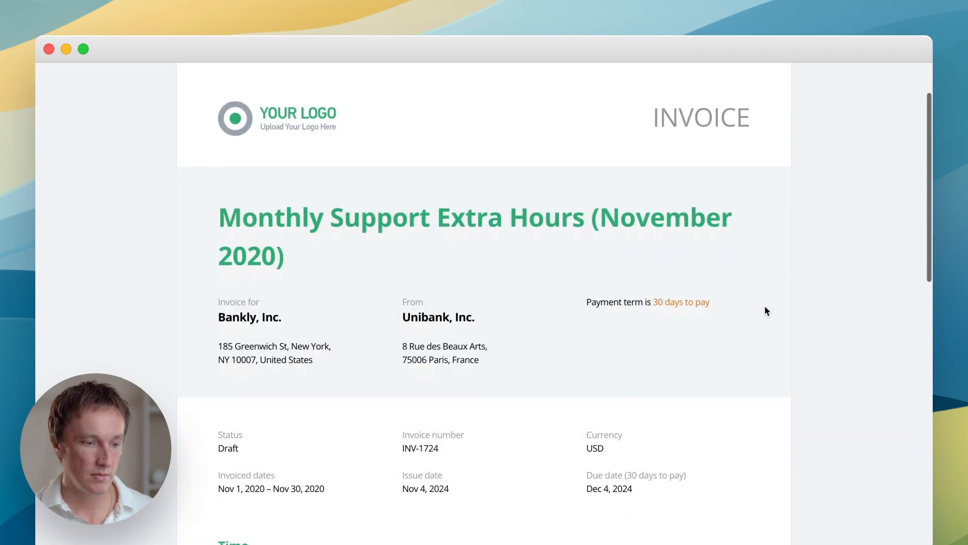
pyautogui.scroll(-6, 765, 307)
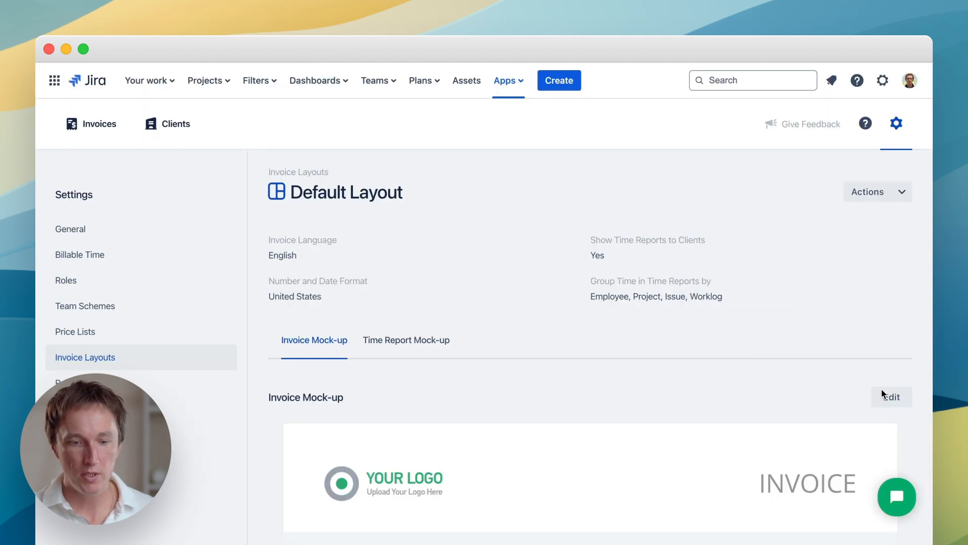
# Step: Open the Default Layout's invoice mock-up for editing and look through its rows down to the footer
pyautogui.click(894, 398)
pyautogui.scroll(-3, 381, 361)
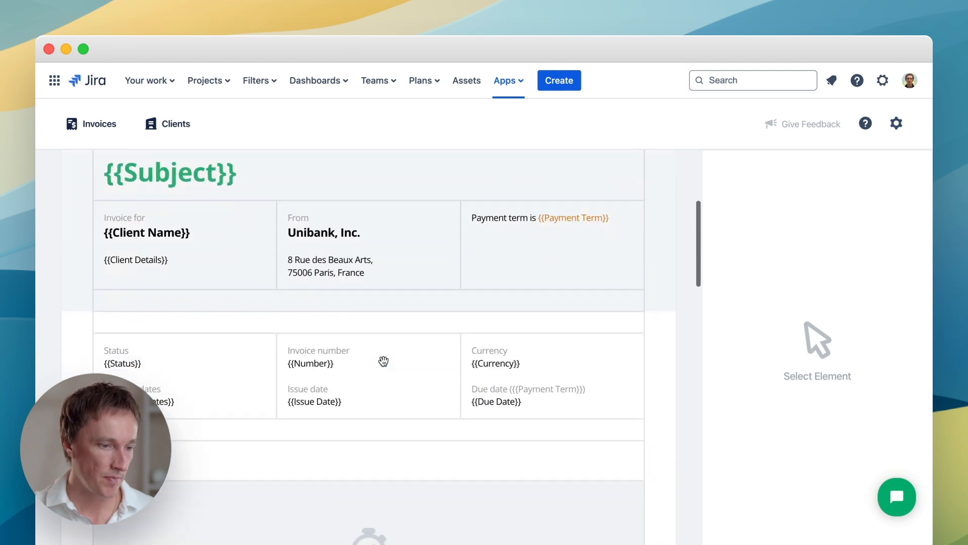
pyautogui.moveTo(423, 323); pyautogui.dragTo(398, 332)
pyautogui.scroll(-20, 359, 404)
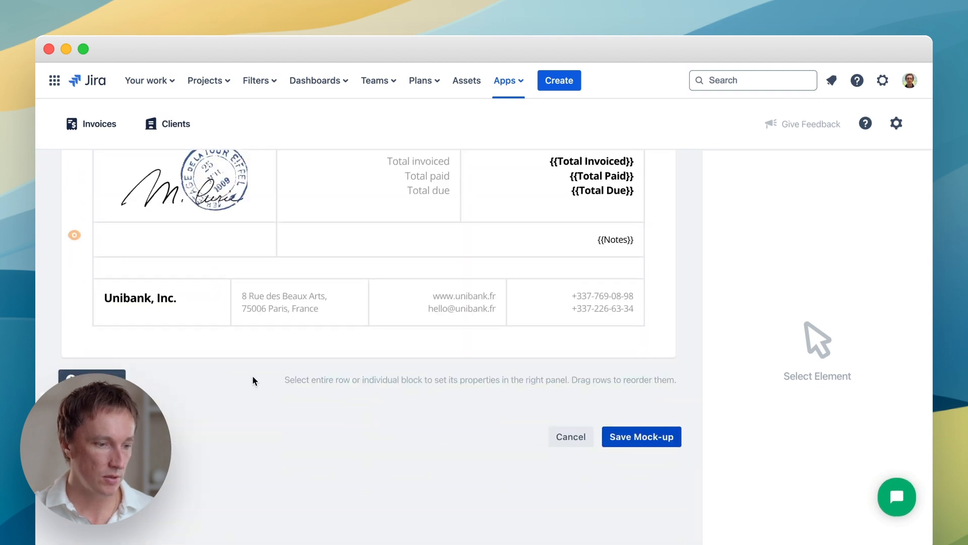
# Step: Examine the text content of the two totals blocks and the list of variables available to add
pyautogui.scroll(3, 255, 383)
pyautogui.click(318, 367)
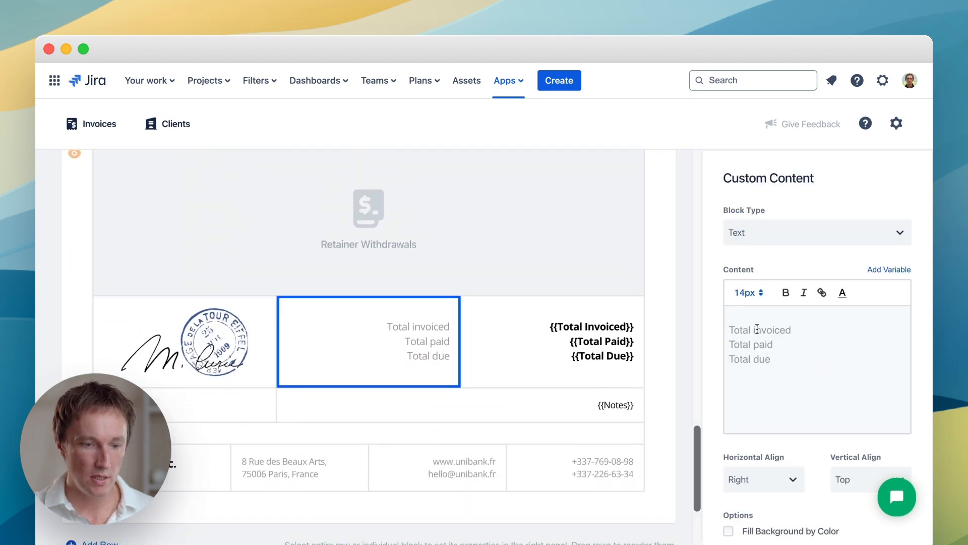
pyautogui.doubleClick(757, 329)
pyautogui.click(580, 329)
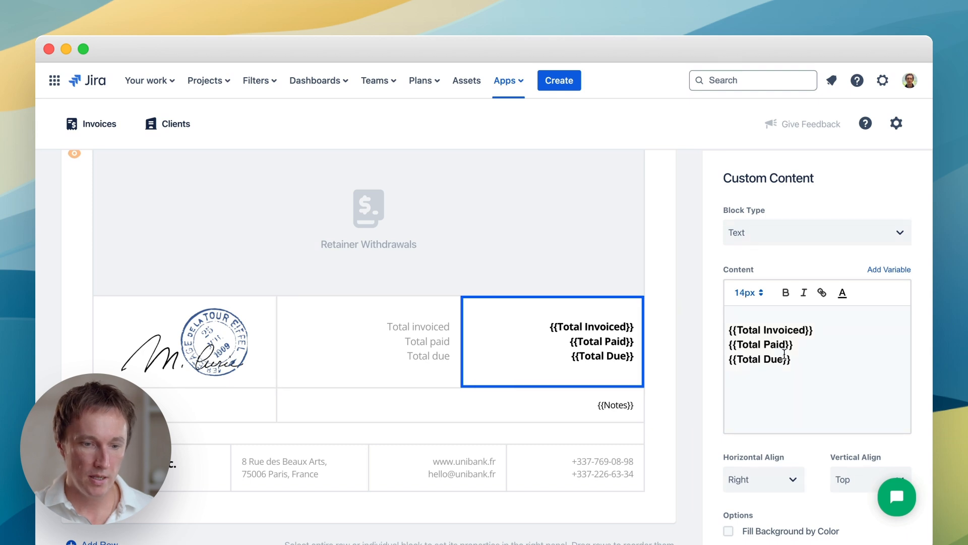
pyautogui.click(884, 272)
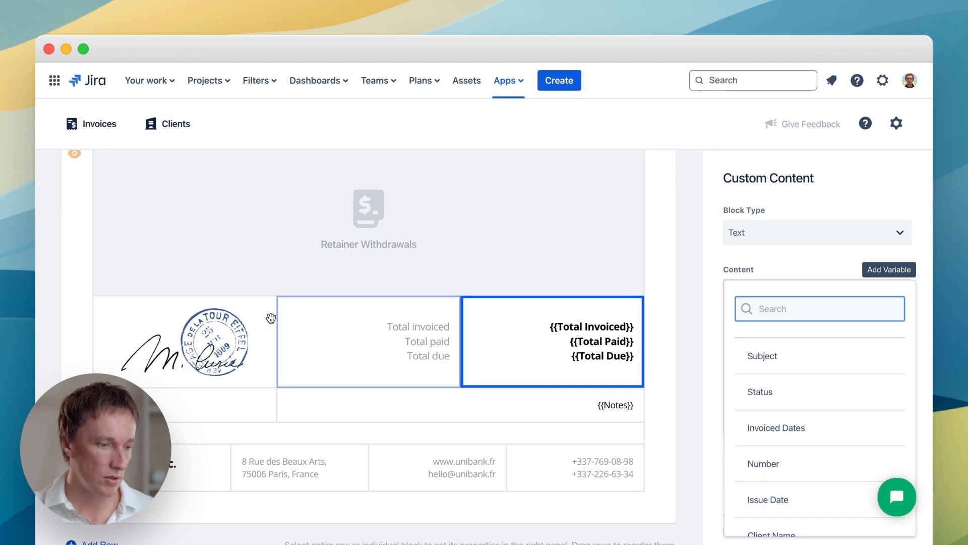
# Step: Inspect the image settings of the signature stamp and logo blocks, and leave the mock-up without saving
pyautogui.click(208, 331)
pyautogui.scroll(4, 697, 318)
pyautogui.scroll(10, 698, 315)
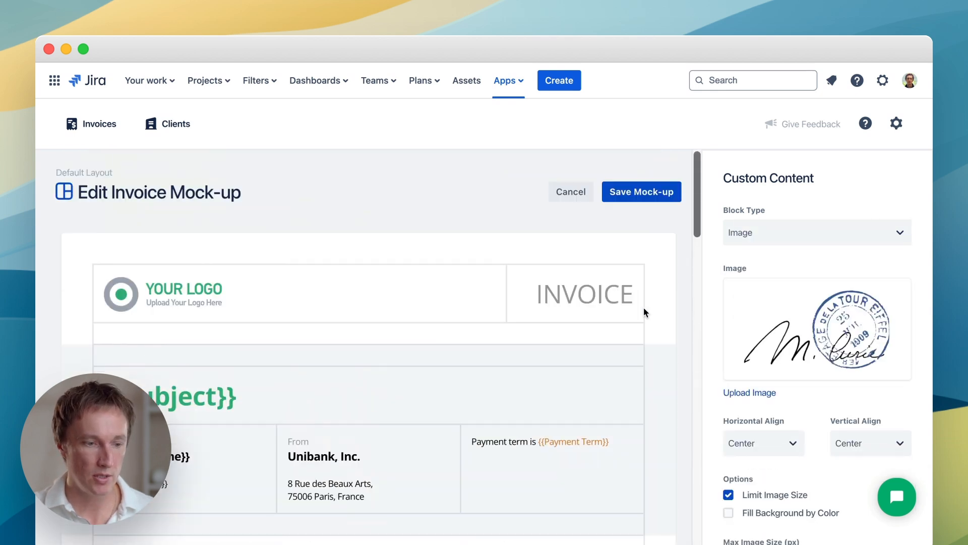
pyautogui.click(179, 287)
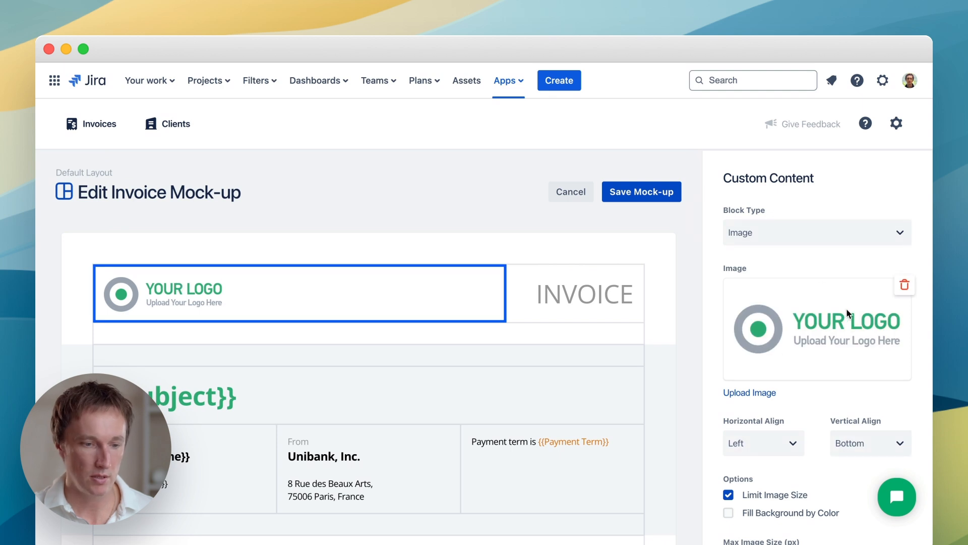
pyautogui.click(570, 192)
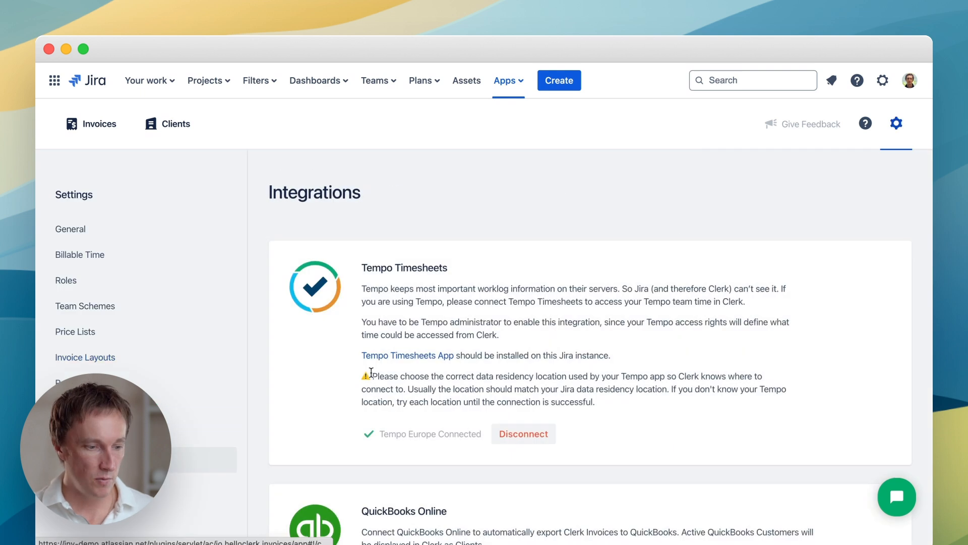
# Step: Review the available integrations in the settings, including Tempo Timesheets, QuickBooks Online and Xero
pyautogui.scroll(-2, 383, 374)
pyautogui.scroll(-6, 383, 373)
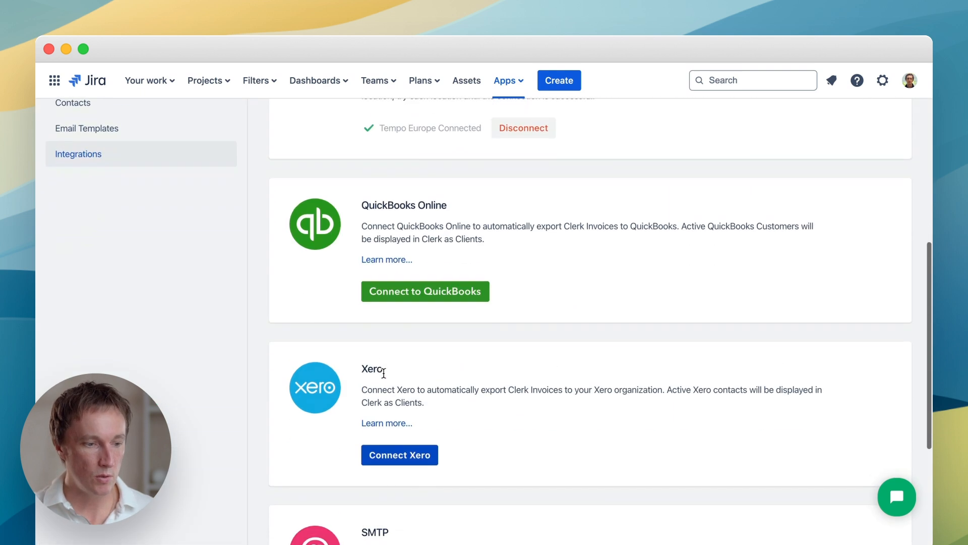
# Step: Examine the Xero and SMTP entries at the end of the available integrations
pyautogui.scroll(-1, 384, 374)
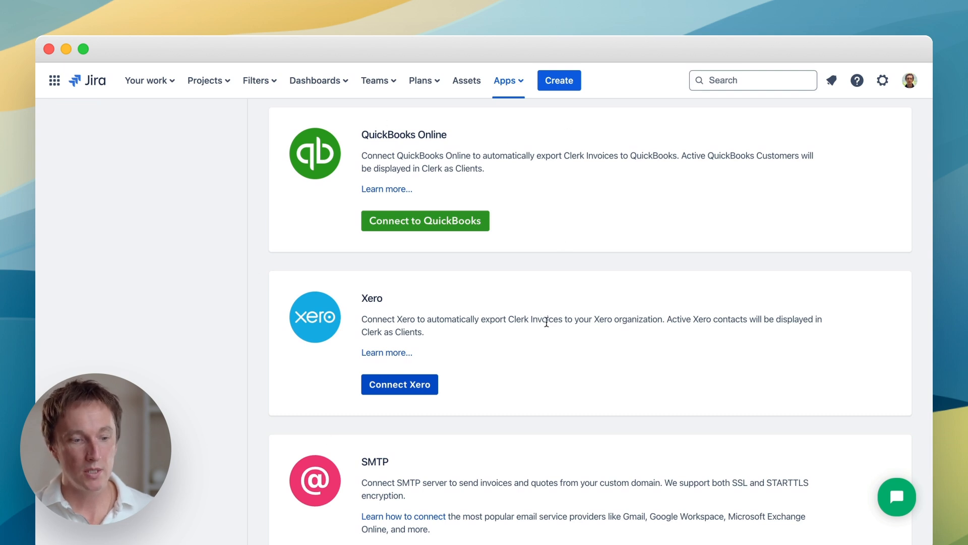
pyautogui.scroll(-3, 529, 383)
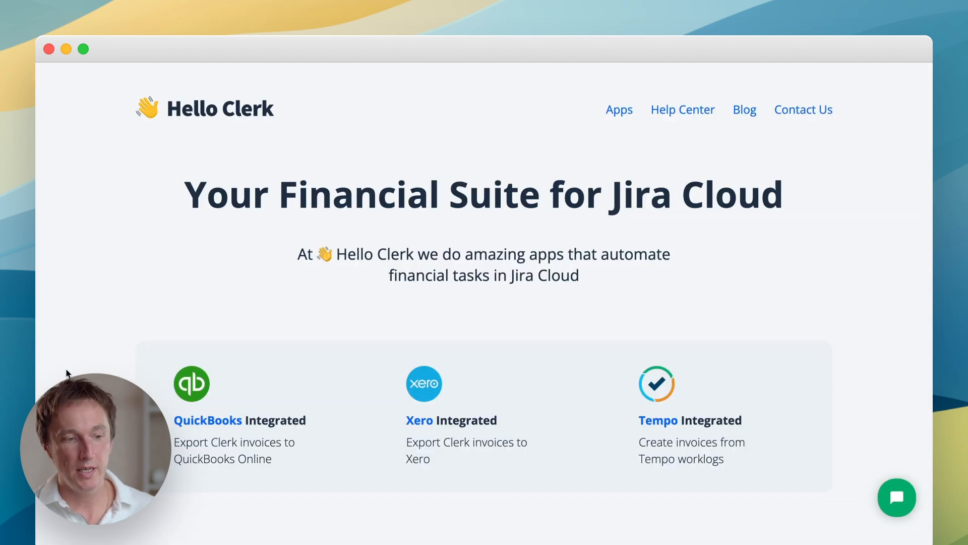
# Step: Look through the Hello Clerk website's app overview, covering Clerk Invoices, Clerk Budgets and Clerk Quotes
pyautogui.scroll(-10, 96, 361)
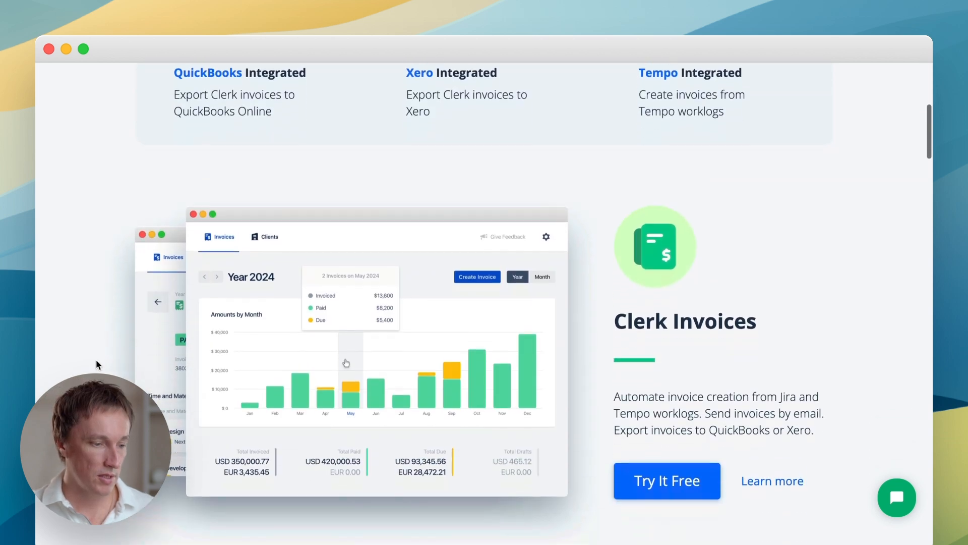
pyautogui.scroll(-4, 96, 359)
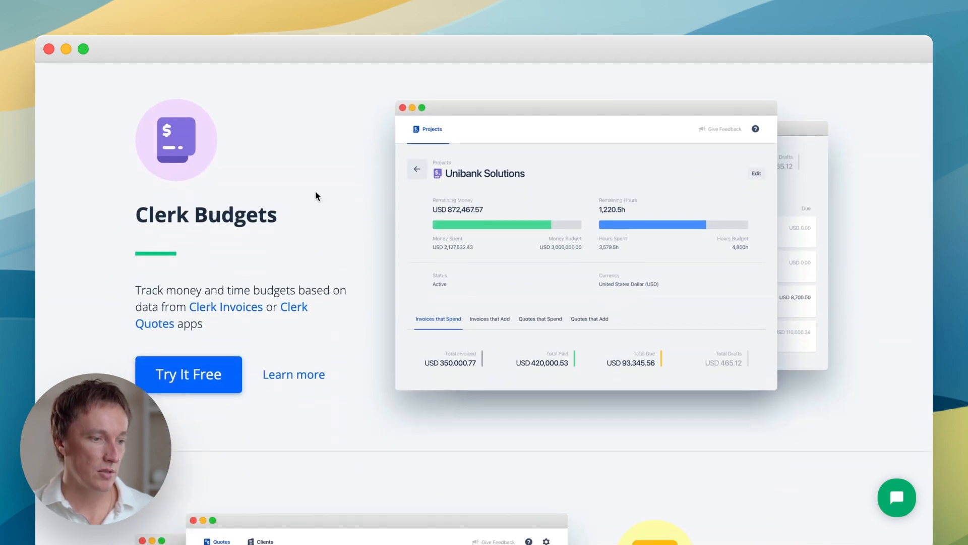
pyautogui.scroll(-7, 368, 275)
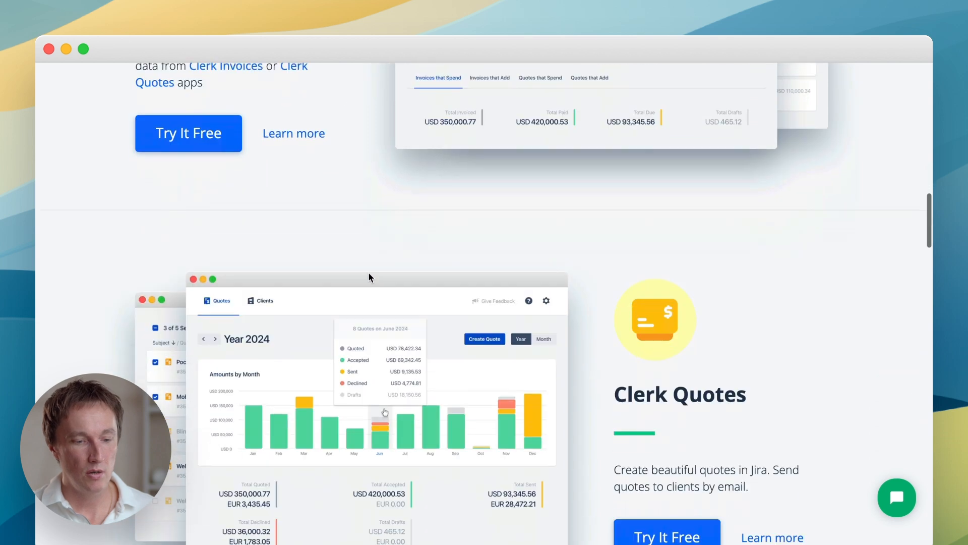
pyautogui.scroll(-2, 369, 277)
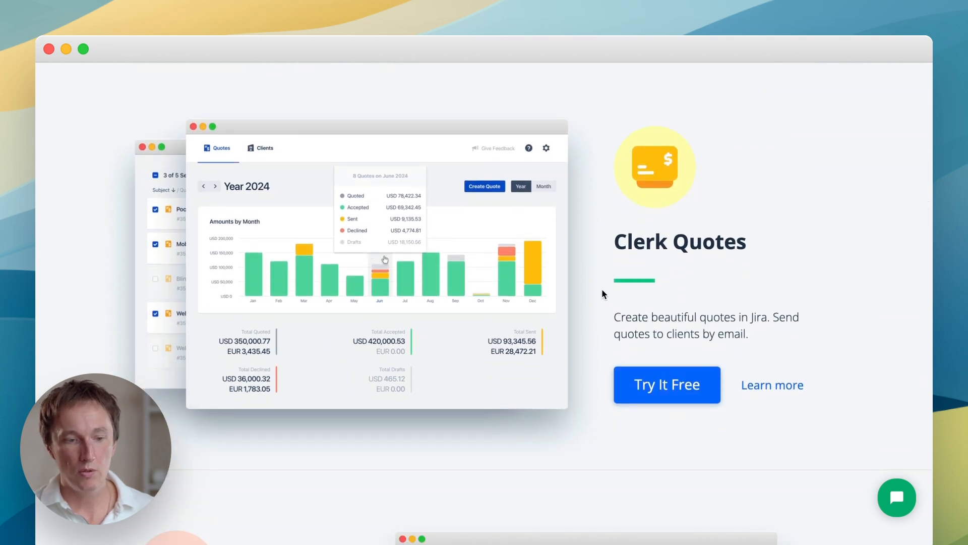